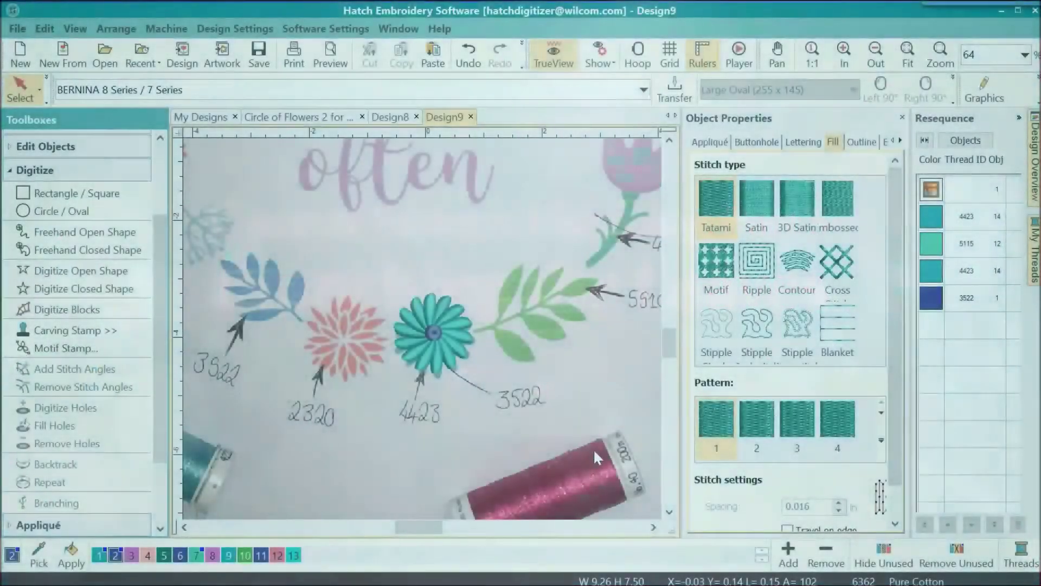
# - Bring the top of the flower circle into view and zoom in on the pink-heart 5005 branch
pyautogui.scroll(-2, 518, 366)
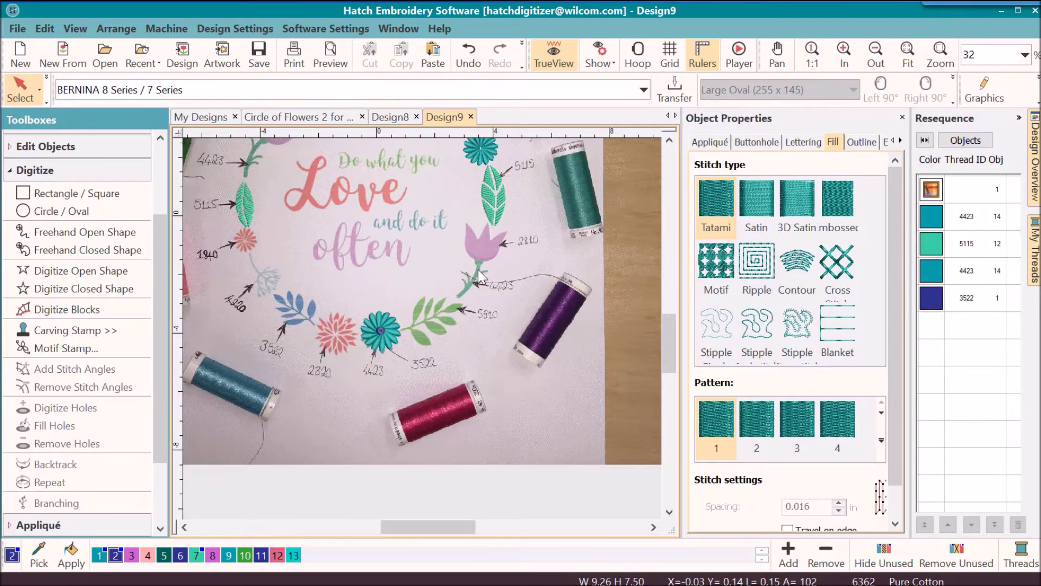
pyautogui.click(670, 139)
pyautogui.click(669, 140)
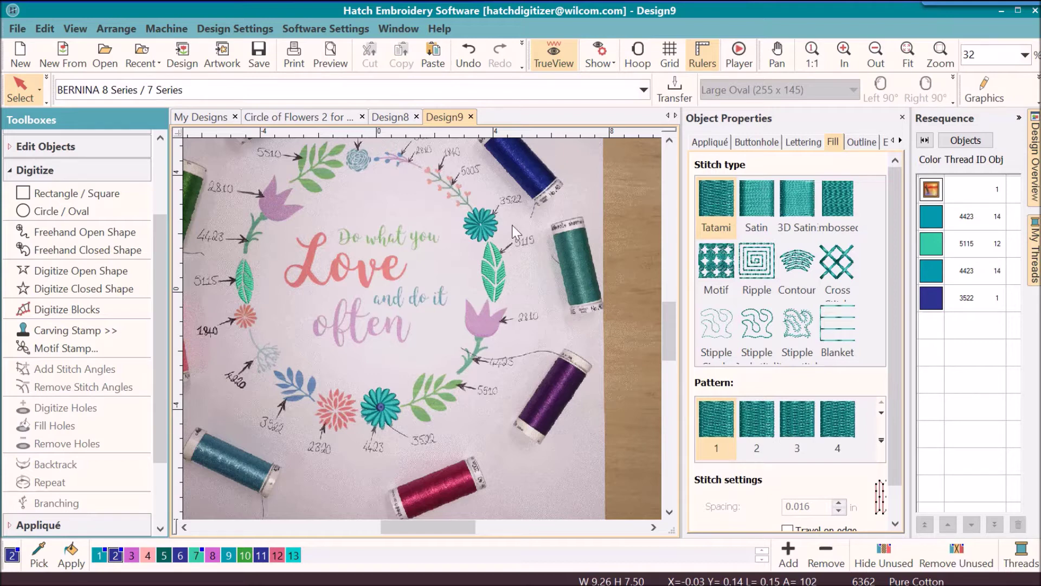
pyautogui.press('b')
pyautogui.moveTo(417, 157); pyautogui.dragTo(513, 230)
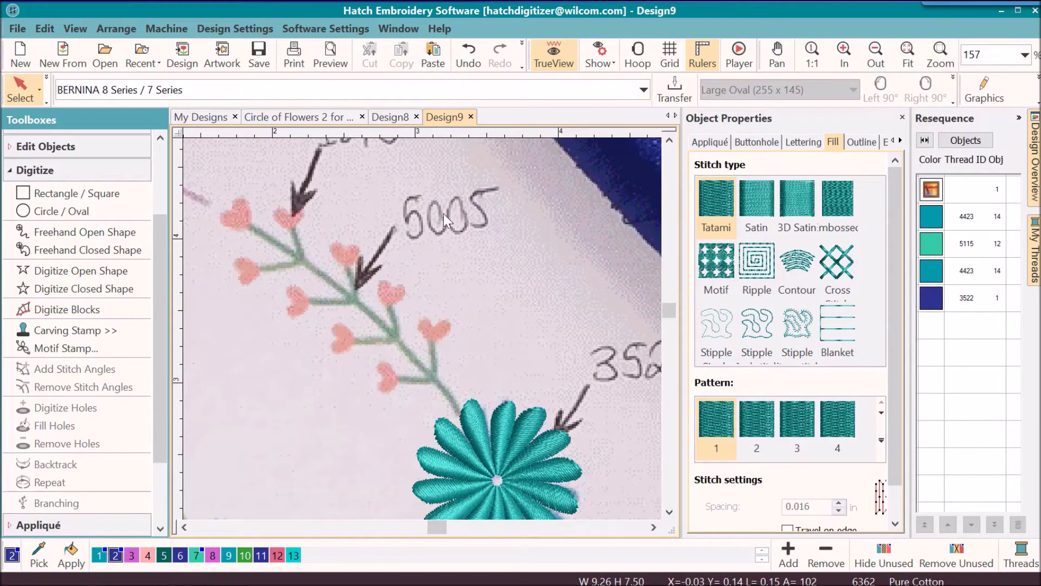
# - In thread 5005, trace the first two twigs as open-shape lines between opposite hearts
pyautogui.click(166, 554)
pyautogui.click(80, 271)
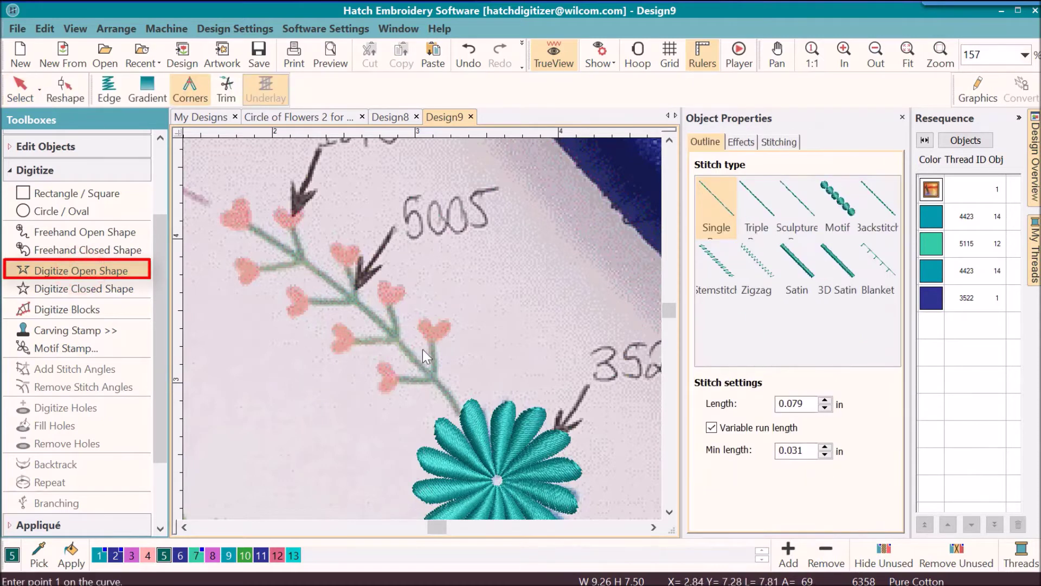
pyautogui.click(434, 340)
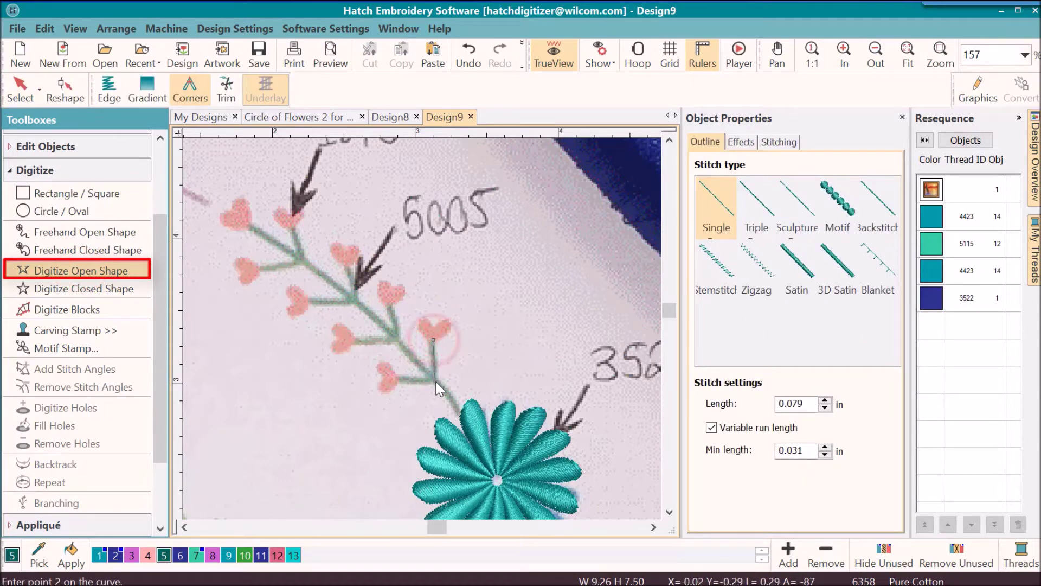
pyautogui.click(435, 381)
pyautogui.click(396, 383)
pyautogui.press('Return')
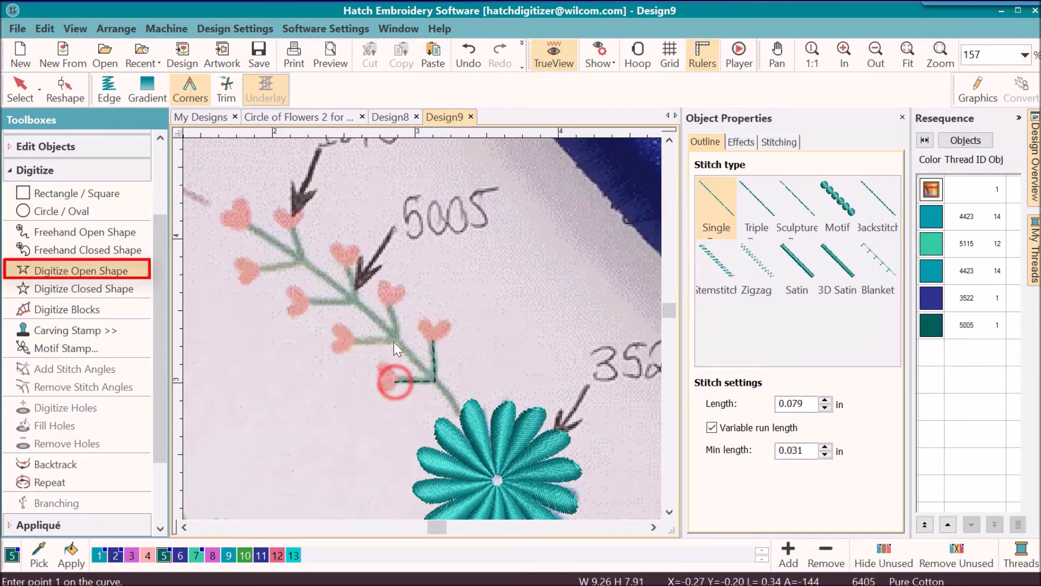
pyautogui.click(387, 300)
pyautogui.click(398, 342)
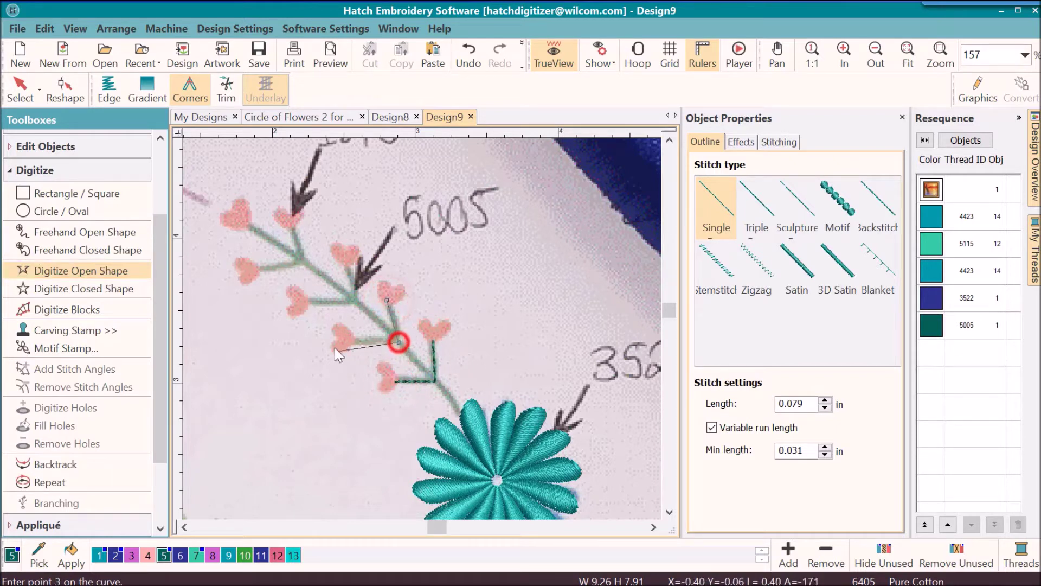
pyautogui.click(344, 340)
pyautogui.press('Return')
# - Trace the third and fourth twig lines from heart to stem to opposite heart
pyautogui.click(340, 237)
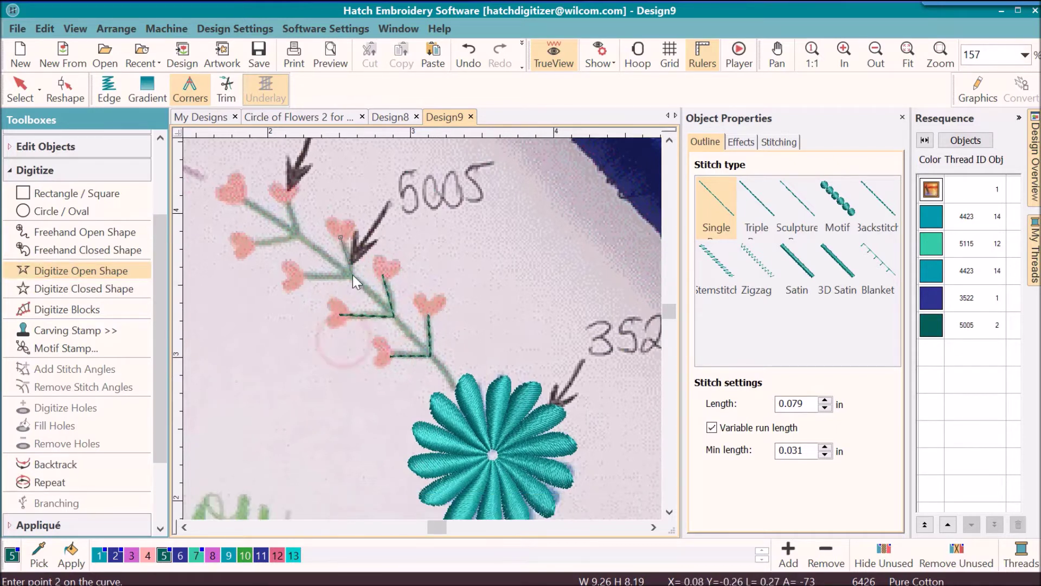
pyautogui.click(353, 274)
pyautogui.click(297, 275)
pyautogui.press('Return')
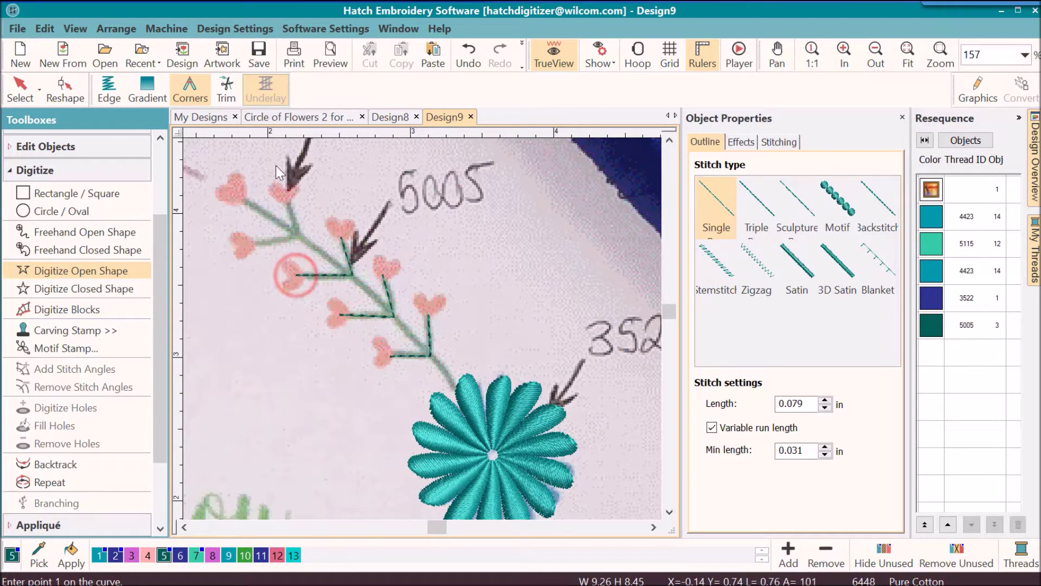
pyautogui.click(287, 193)
pyautogui.click(297, 235)
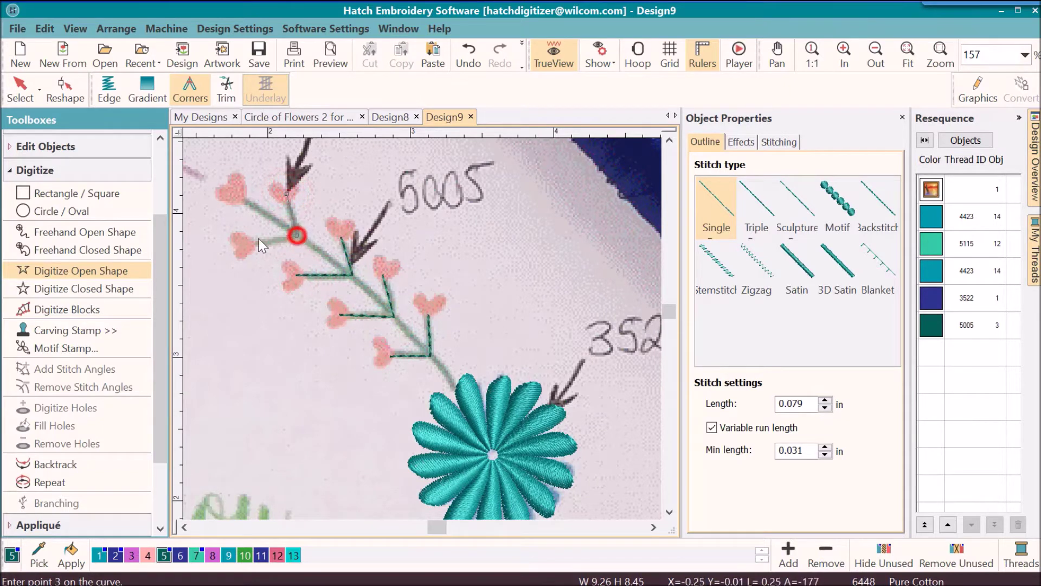
pyautogui.click(243, 247)
pyautogui.press('Return')
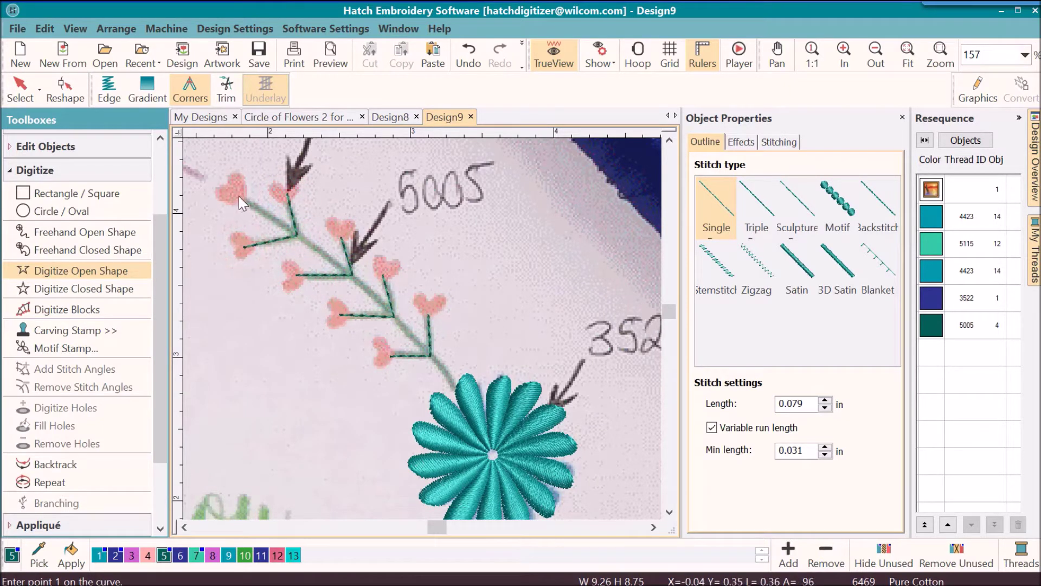
# - Trace the main stem from the top heart down to the teal flower, then select the 5005 objects
pyautogui.click(243, 199)
pyautogui.click(319, 250)
pyautogui.click(383, 304)
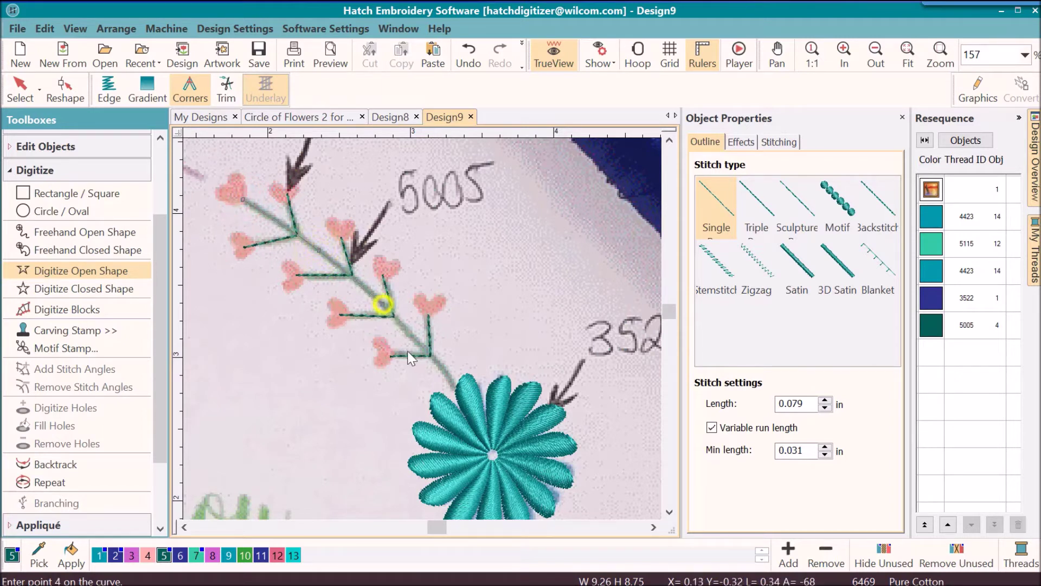
pyautogui.click(437, 355)
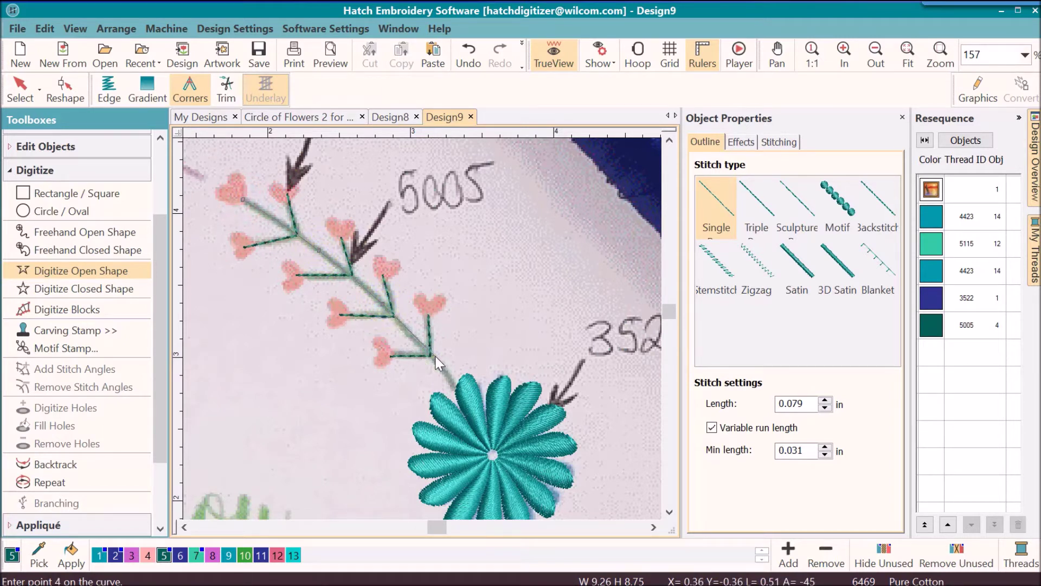
pyautogui.click(450, 381)
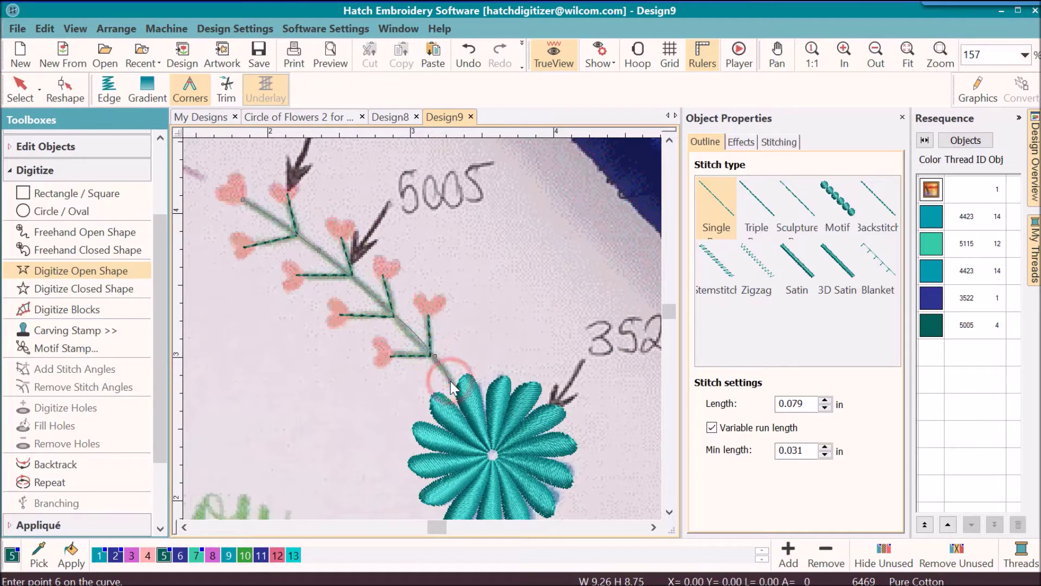
pyautogui.press('Return')
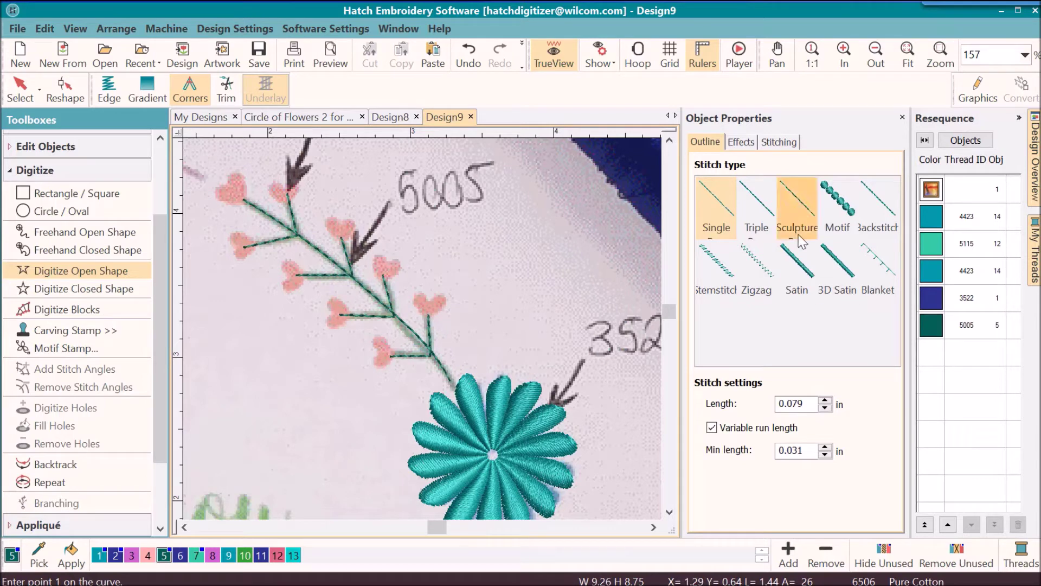
pyautogui.click(927, 327)
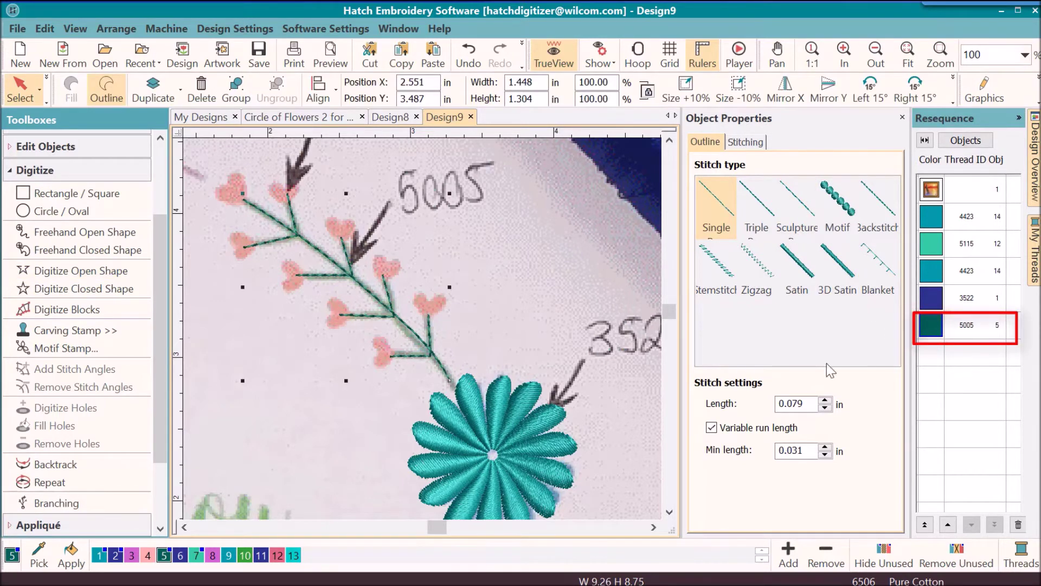
pyautogui.click(43, 504)
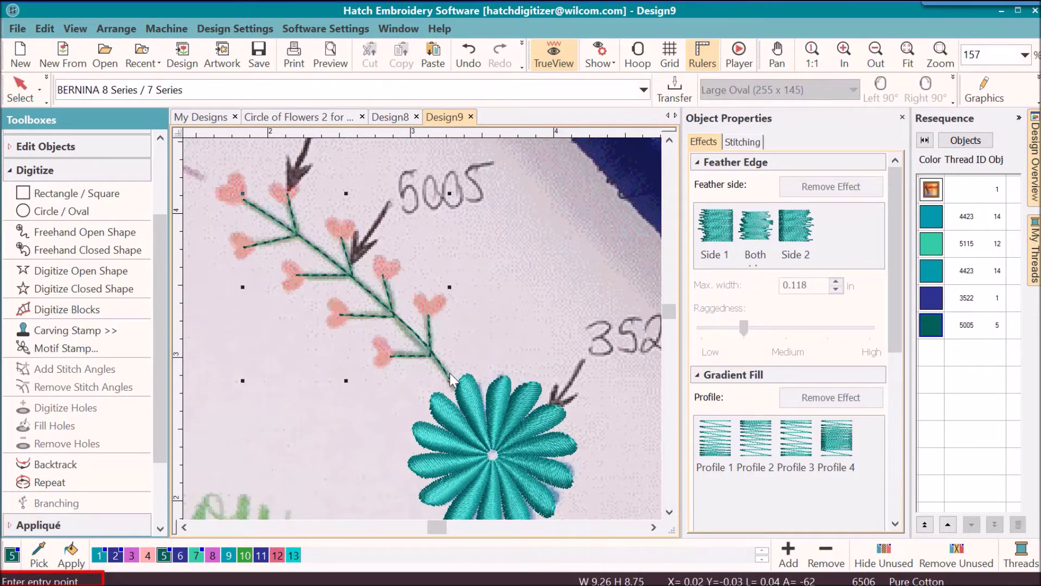
pyautogui.click(448, 379)
pyautogui.click(243, 201)
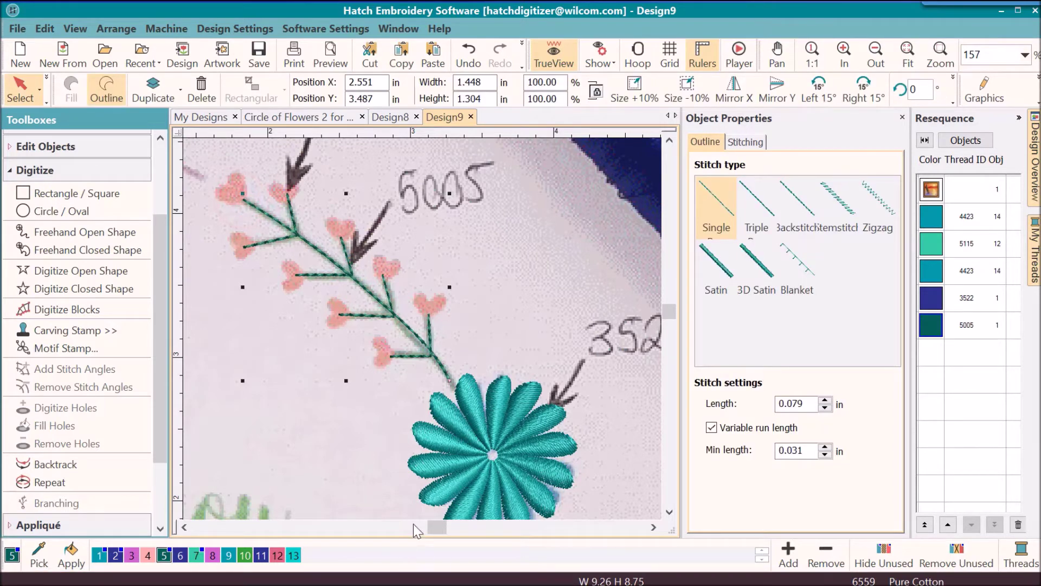
pyautogui.hscroll(-1, 414, 524)
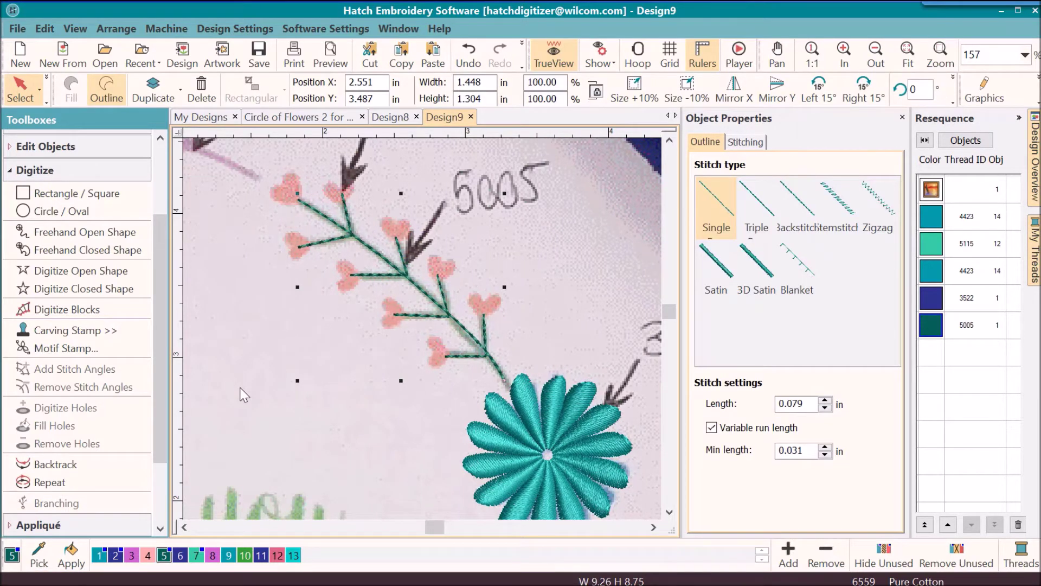
pyautogui.click(475, 48)
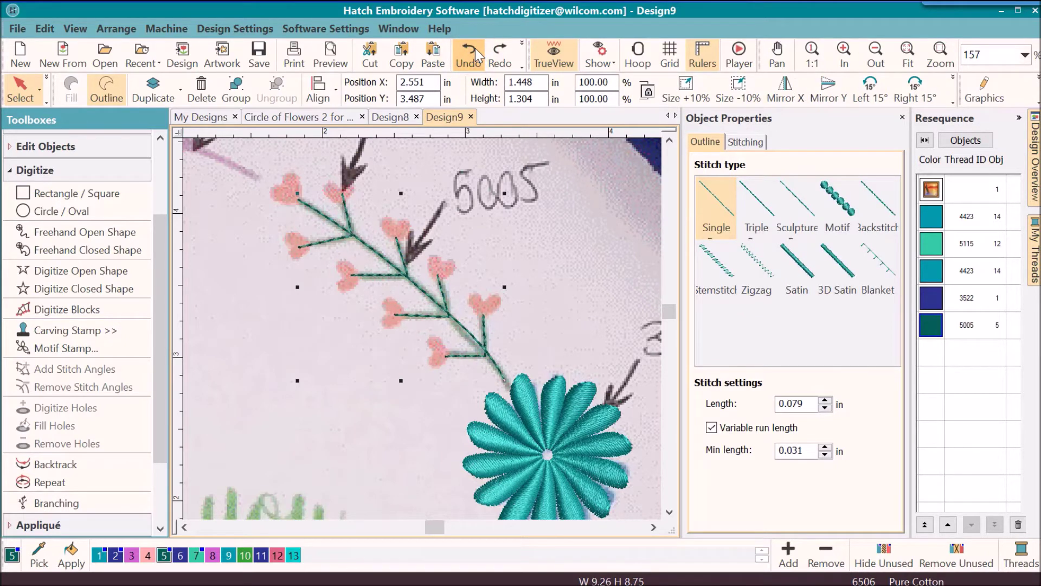
# - Show outlines without artwork, redo Branching to rejoin the 5005 stem lines, and zoom out
pyautogui.click(475, 48)
pyautogui.click(476, 47)
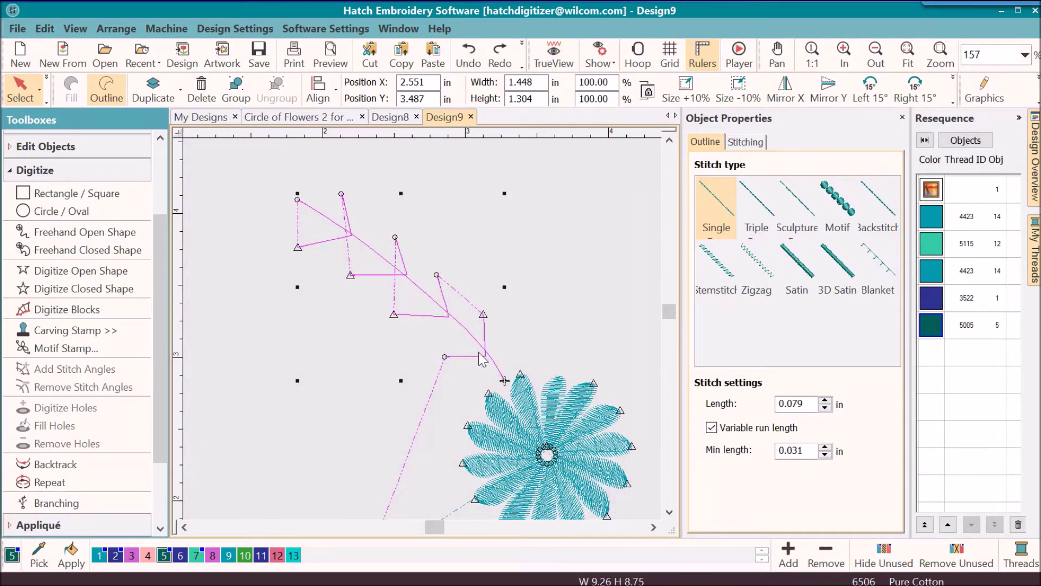
pyautogui.click(499, 52)
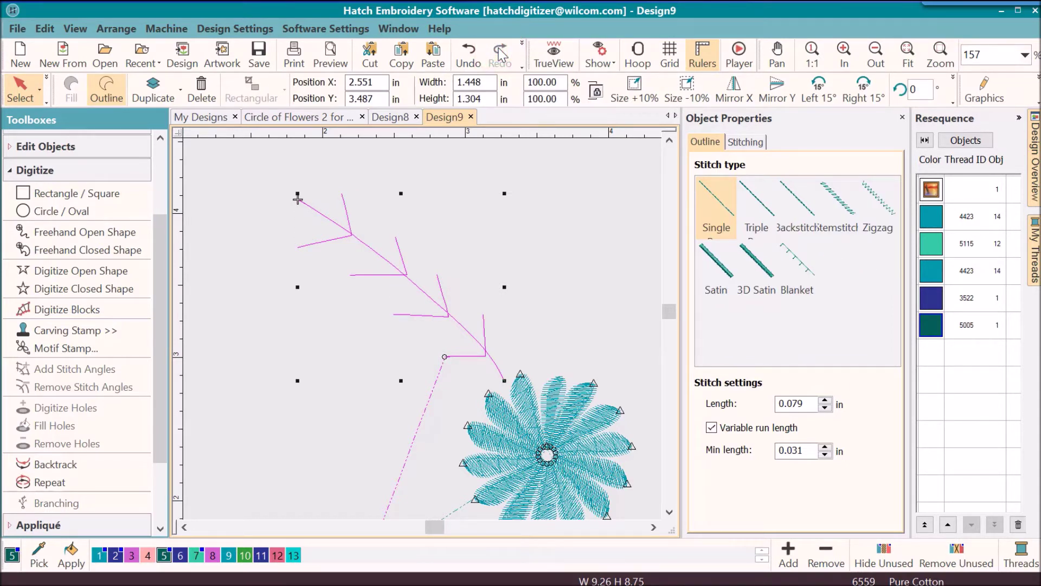
pyautogui.hotkey('shift', 'z')
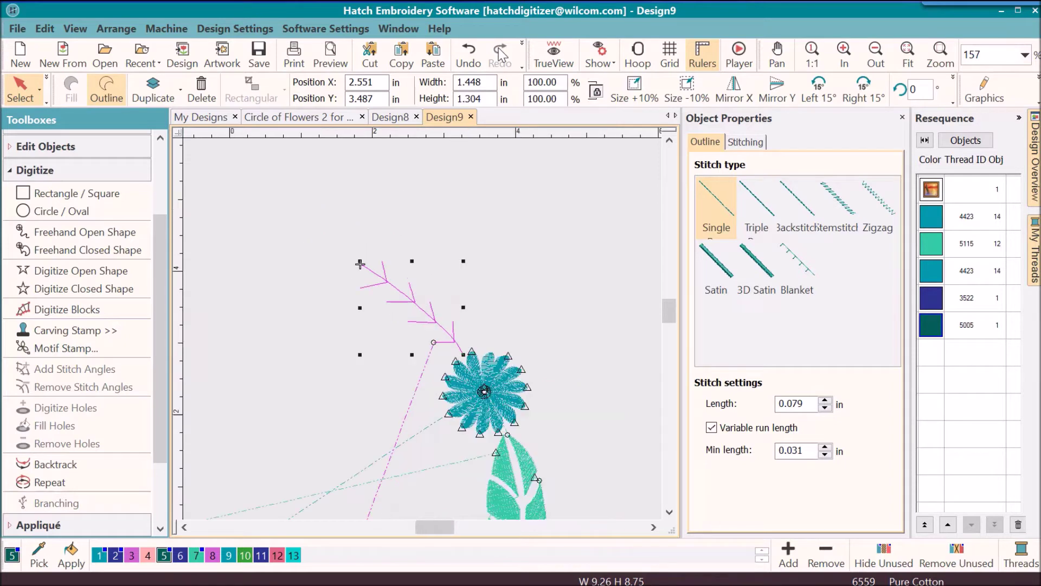
pyautogui.hotkey('shift', 'z')
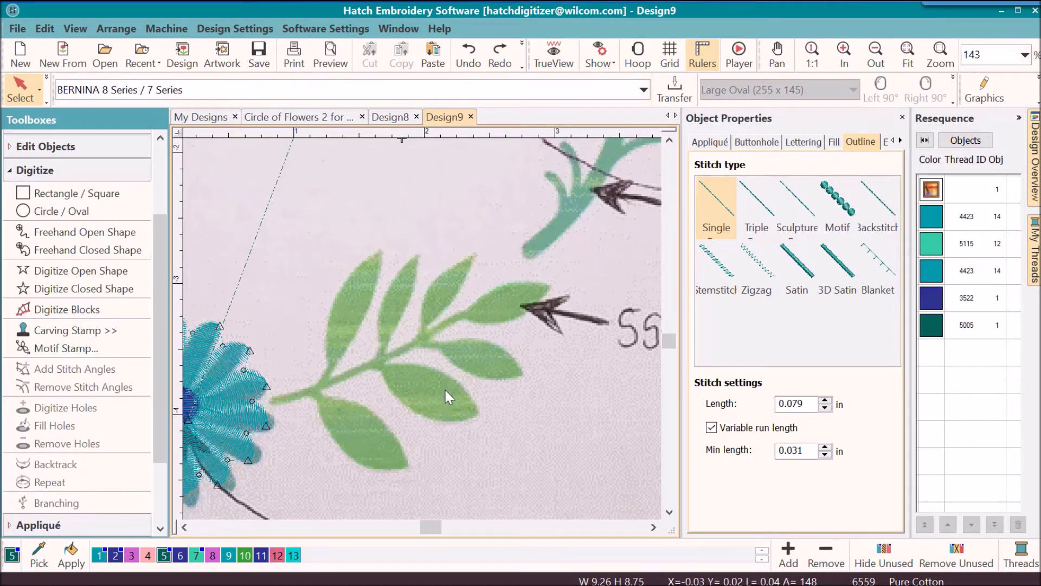
# - Outline the leaf nearest the flower as a filled block with curved stem and tip points
pyautogui.click(81, 251)
pyautogui.click(50, 310)
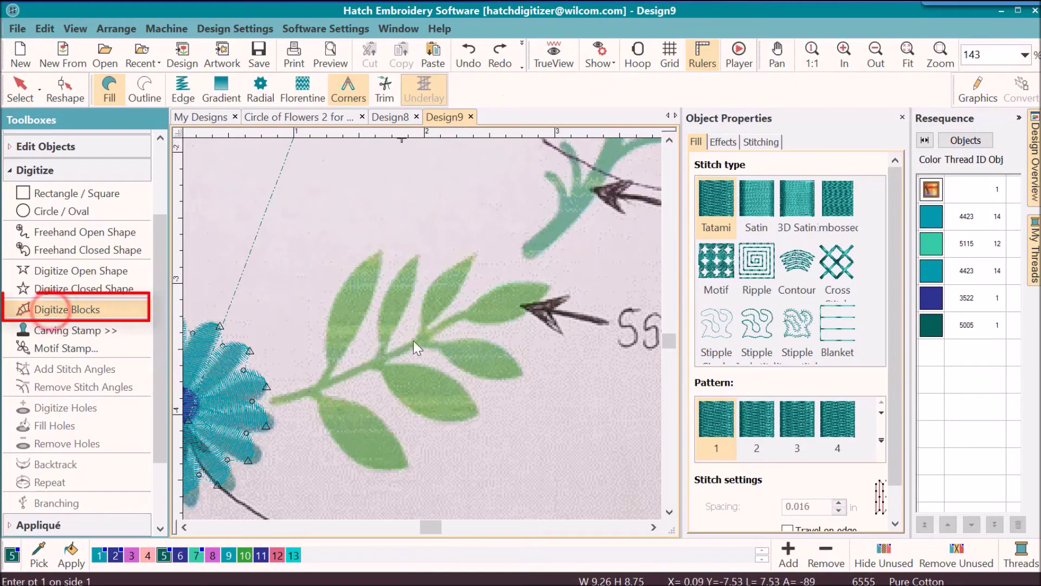
pyautogui.click(312, 387)
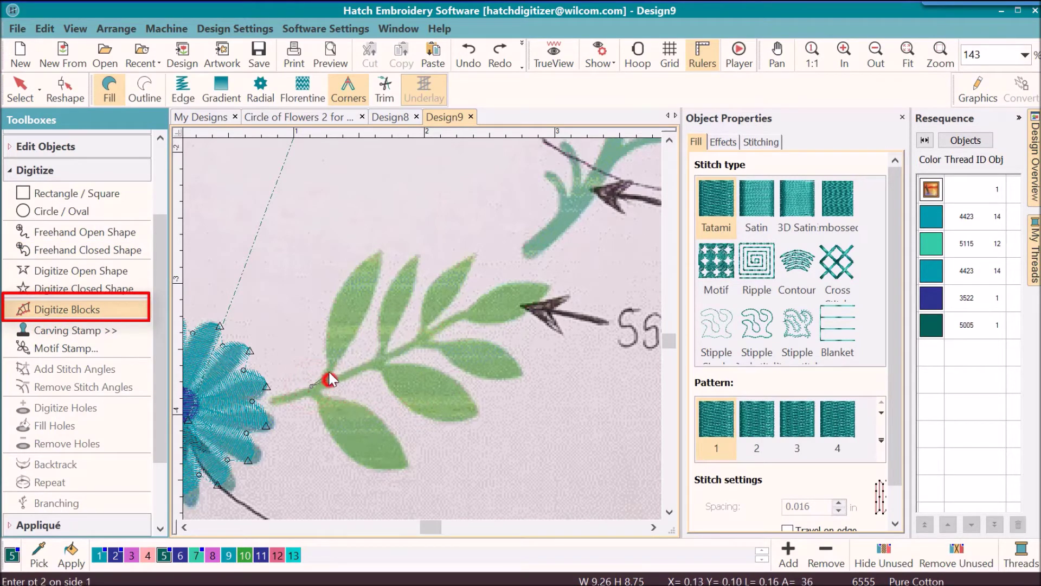
pyautogui.rightClick(329, 364)
pyautogui.rightClick(334, 364)
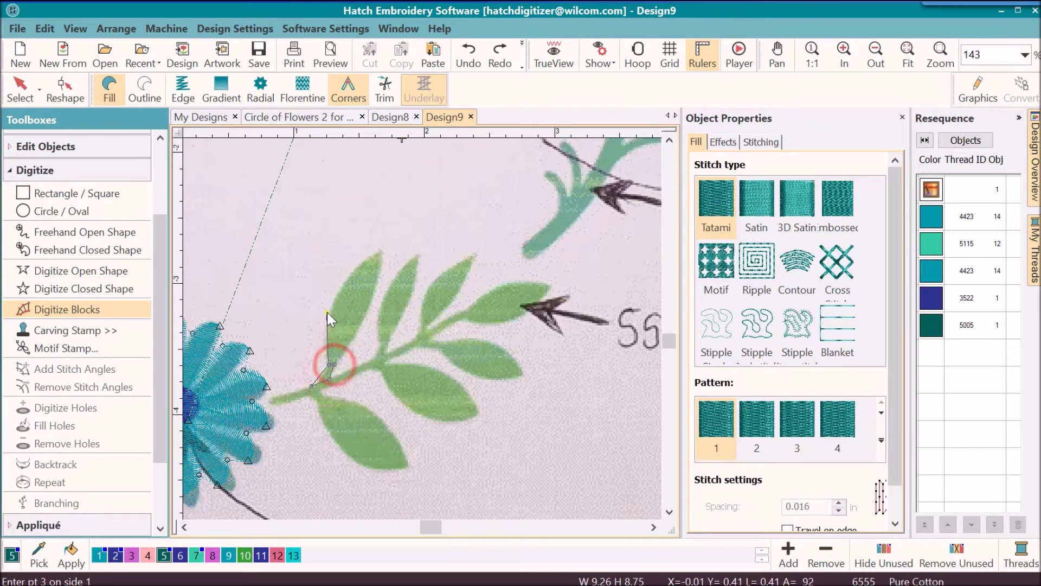
pyautogui.click(328, 311)
pyautogui.click(369, 313)
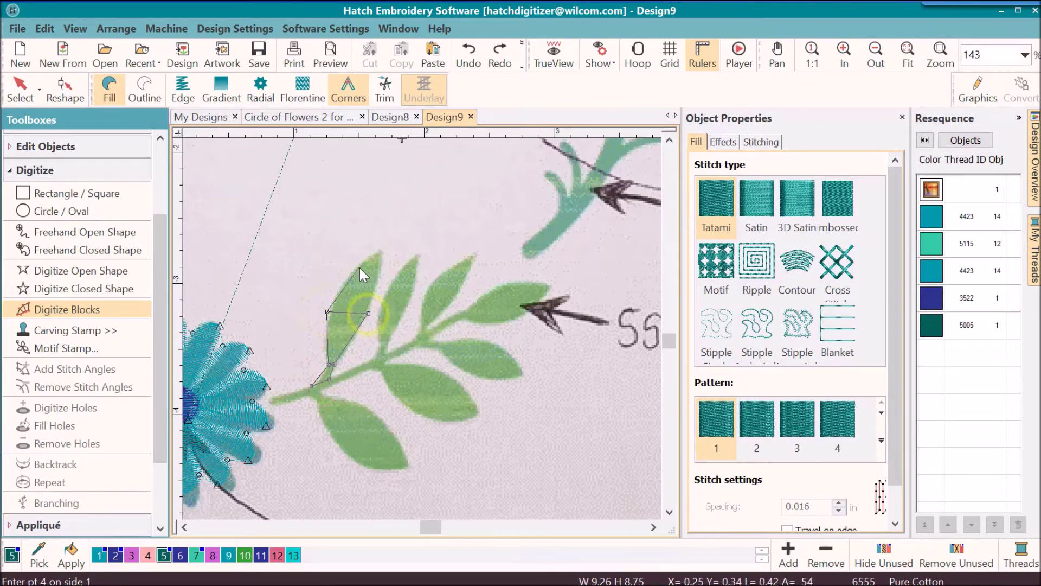
pyautogui.click(360, 266)
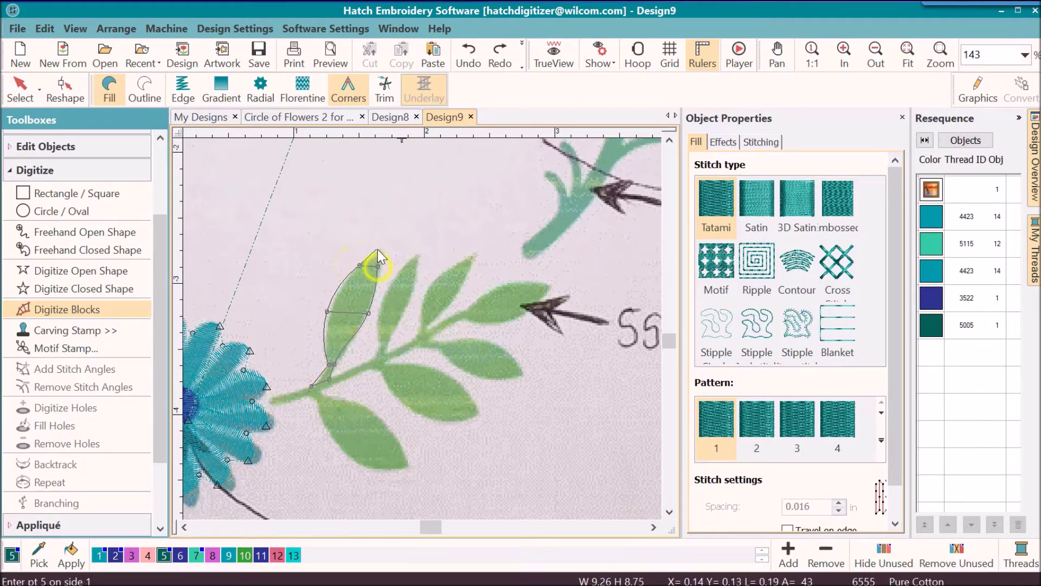
pyautogui.rightClick(378, 249)
pyautogui.press('Return')
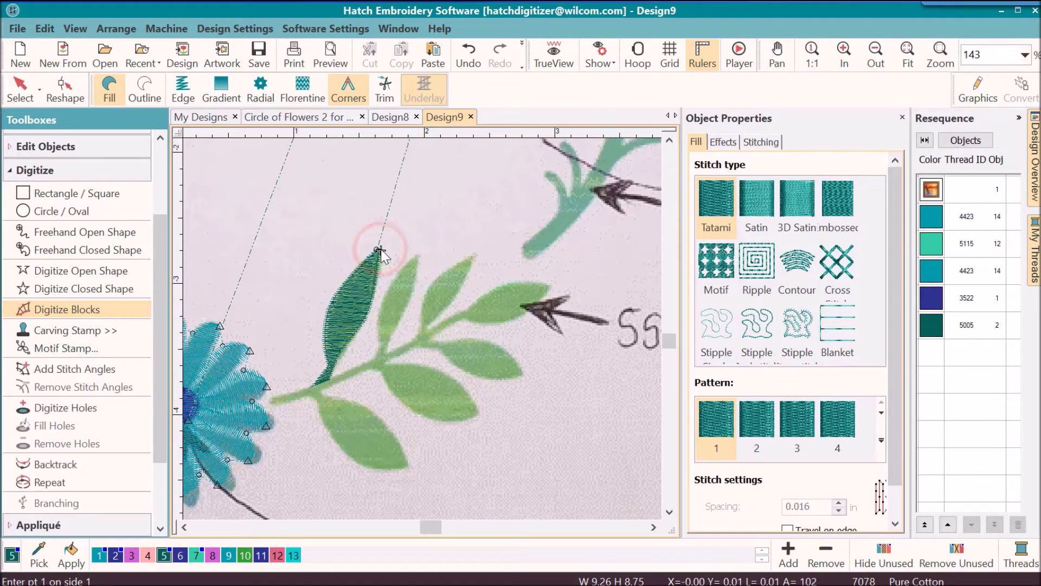
# - Recolour the new leaf to green thread 5510 and deselect it
pyautogui.click(18, 87)
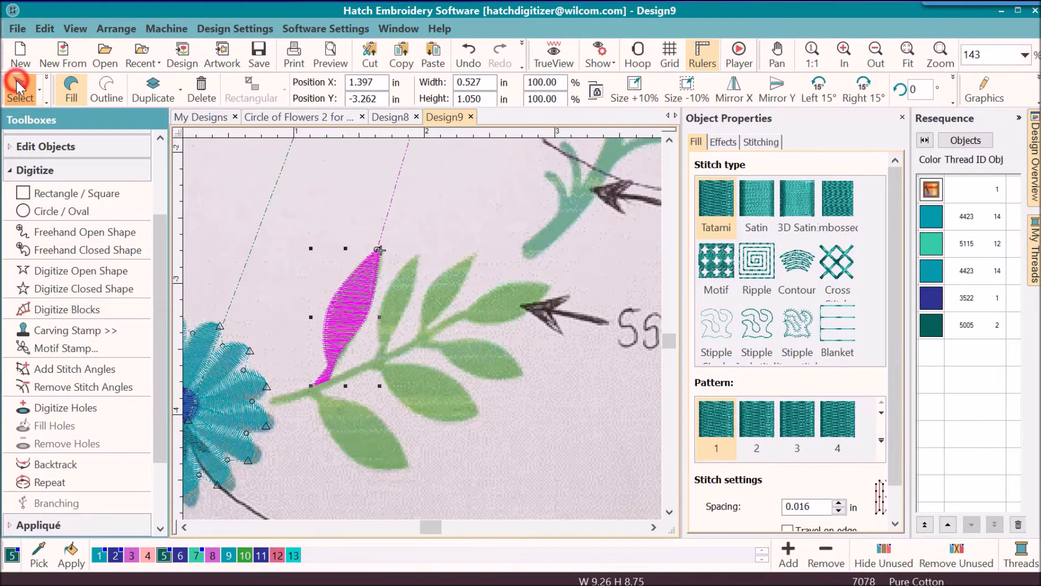
pyautogui.click(655, 526)
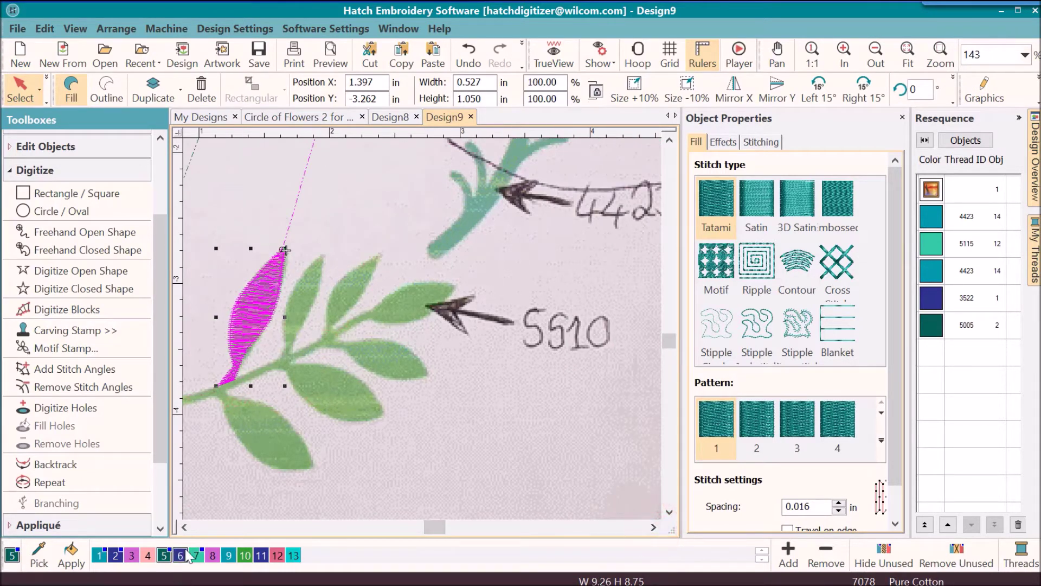
pyautogui.click(247, 555)
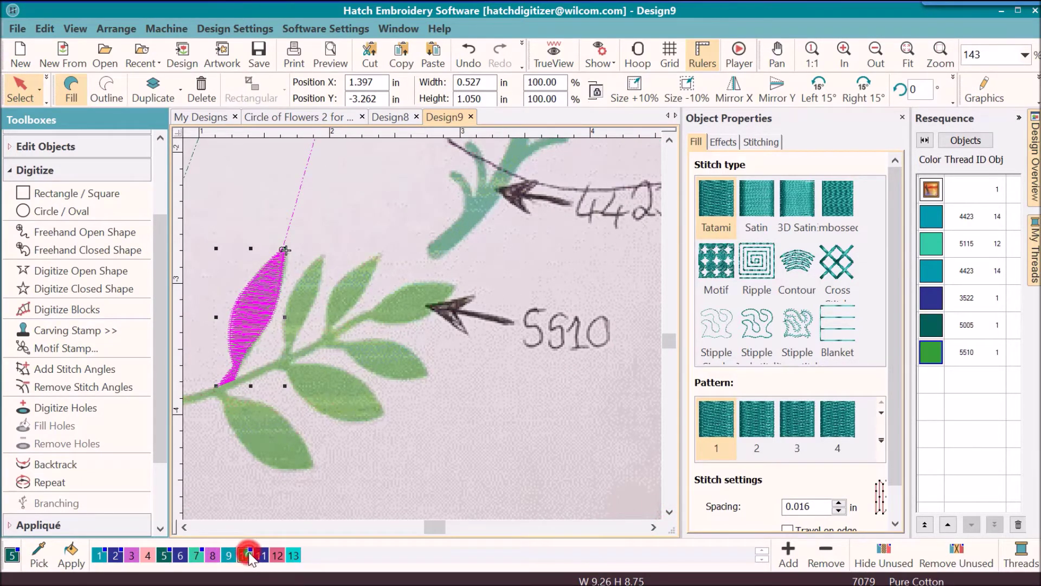
pyautogui.click(413, 458)
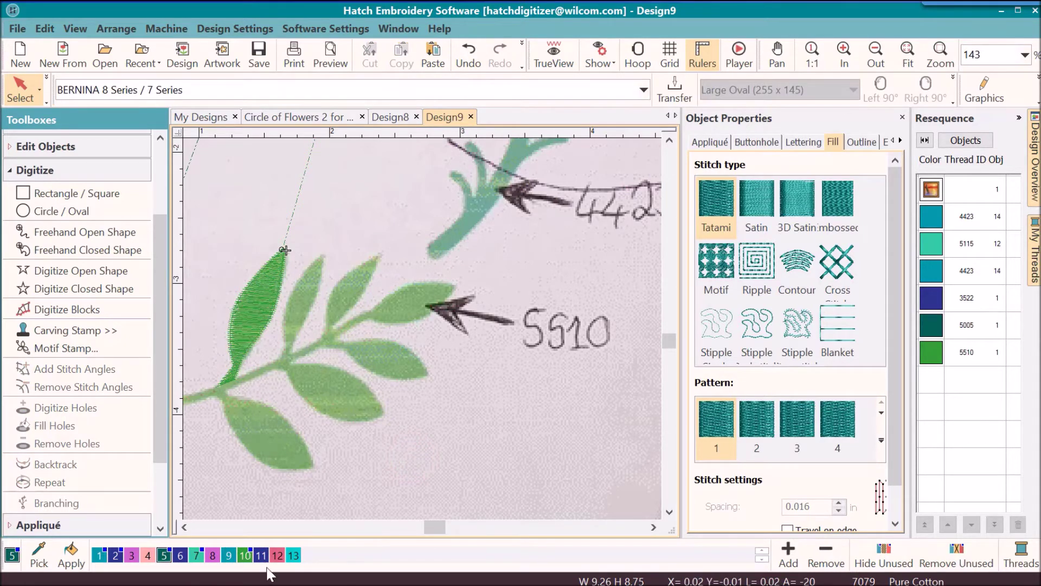
# - Make 5510 the current colour, outline the next leaf as a block, and turn on TrueView
pyautogui.doubleClick(245, 555)
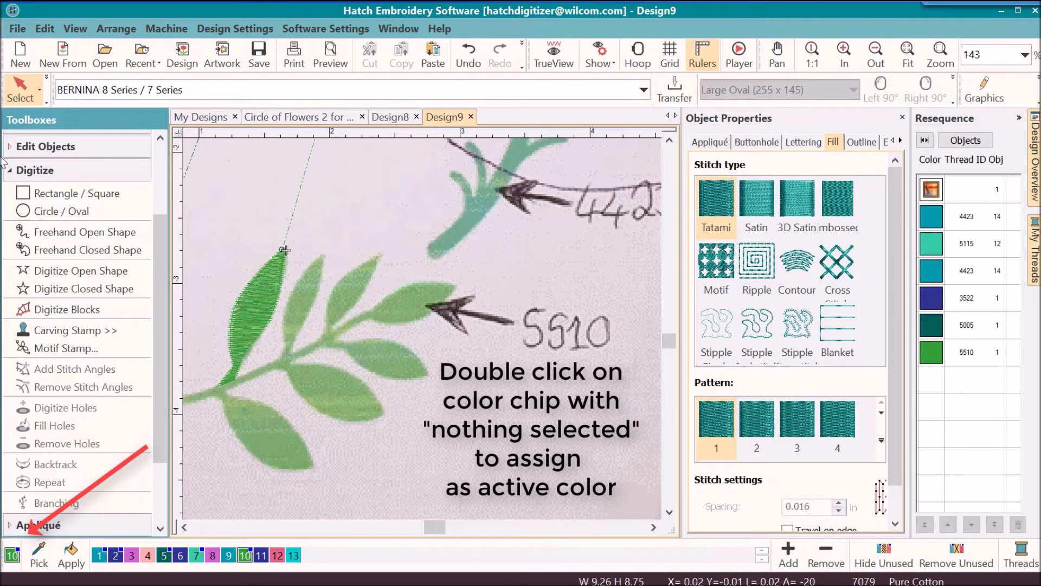
pyautogui.click(50, 307)
pyautogui.click(281, 356)
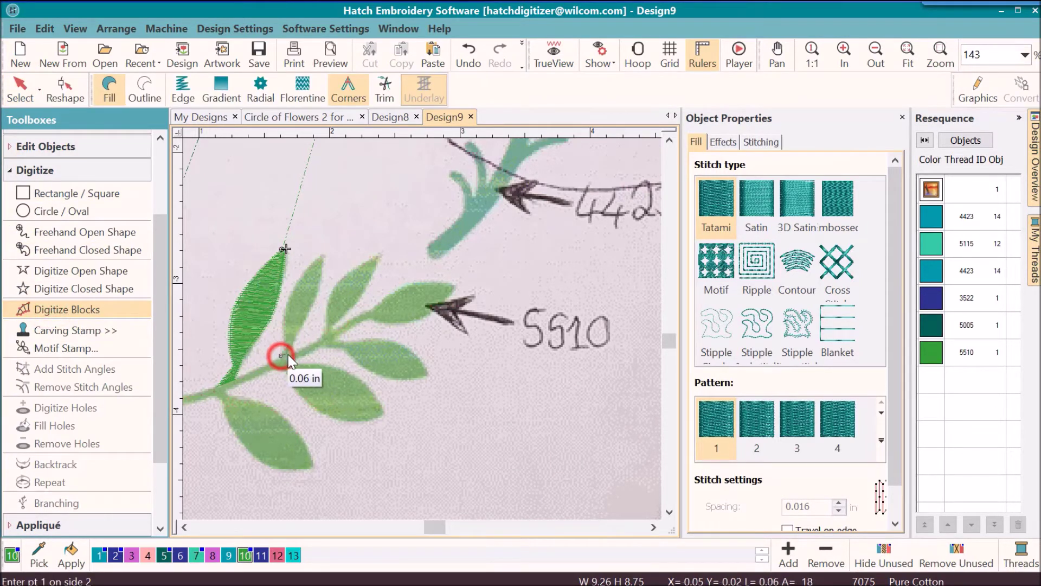
pyautogui.click(285, 343)
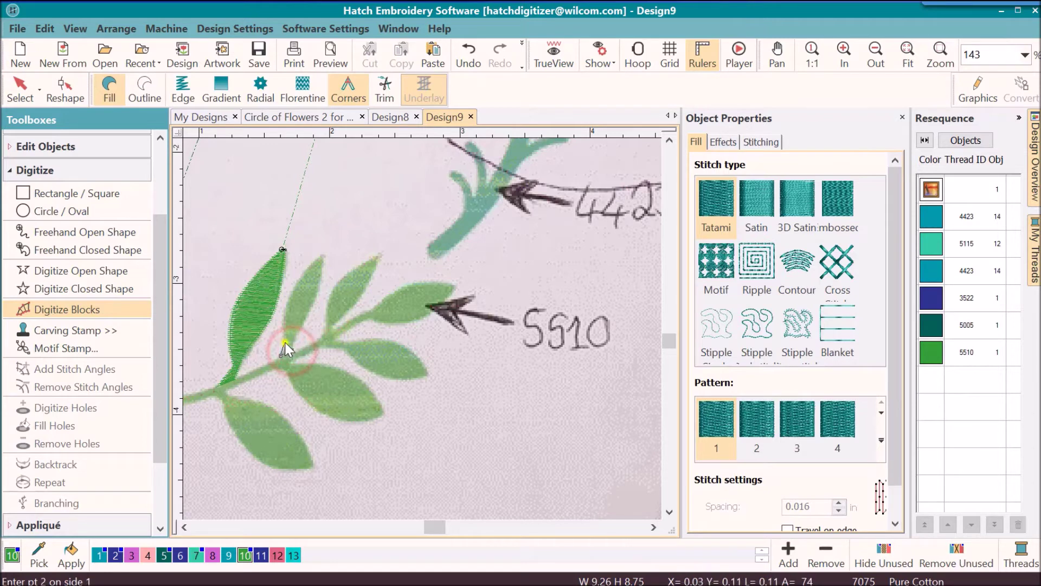
pyautogui.click(291, 296)
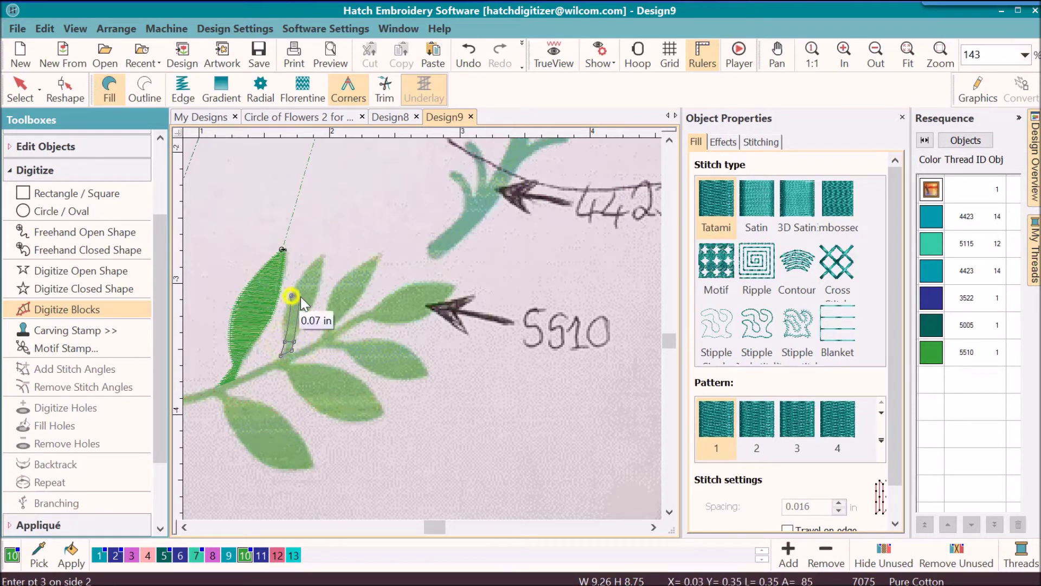
pyautogui.click(314, 302)
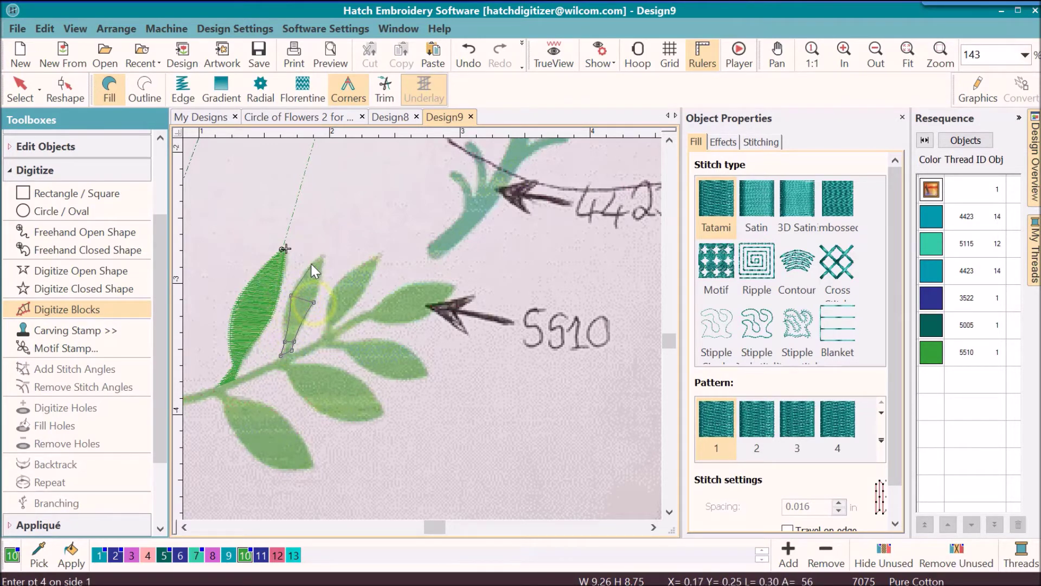
pyautogui.rightClick(311, 264)
pyautogui.rightClick(323, 253)
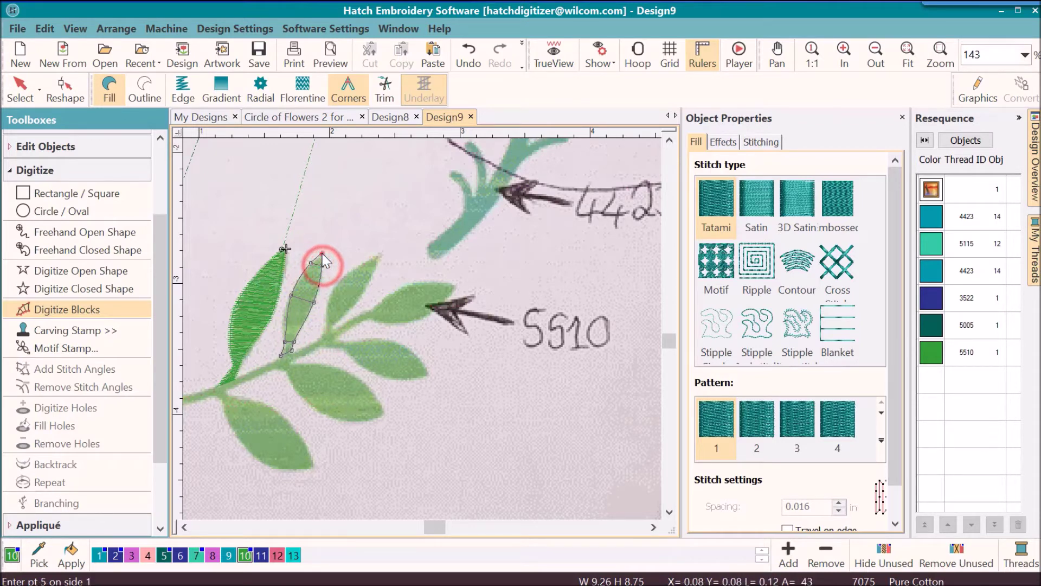
pyautogui.press('Return')
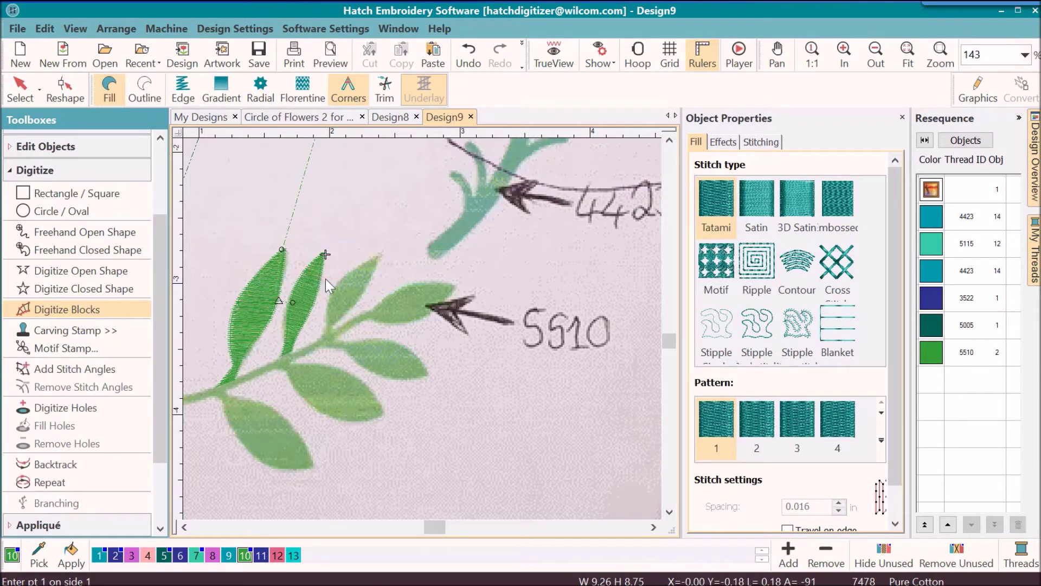
pyautogui.press('t')
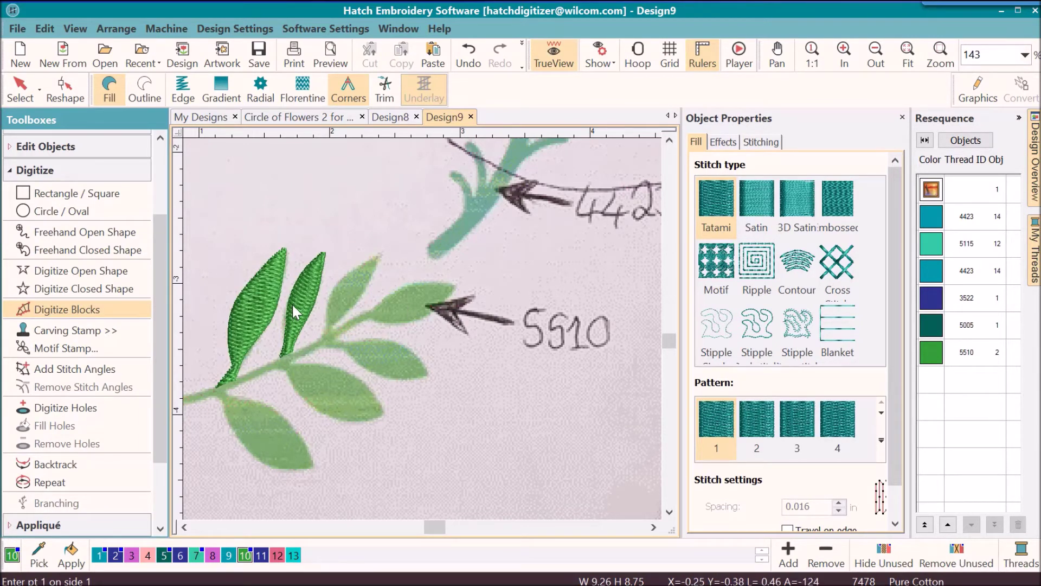
pyautogui.hscroll(-3, 432, 527)
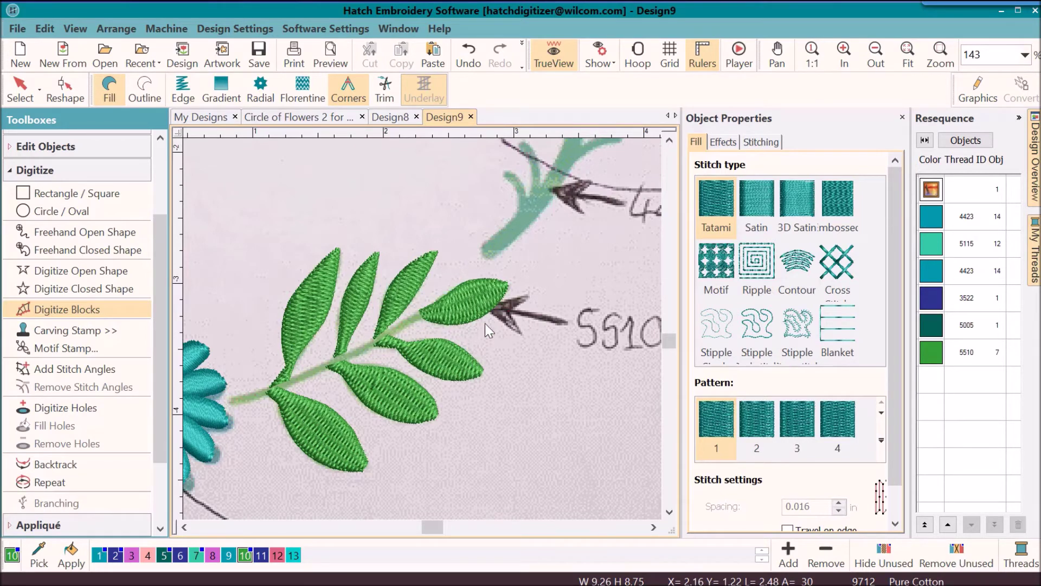
# - Select the 5510 leaves and apply fill pattern 40 from the Pattern Gallery after trying 41 and 42
pyautogui.click(926, 352)
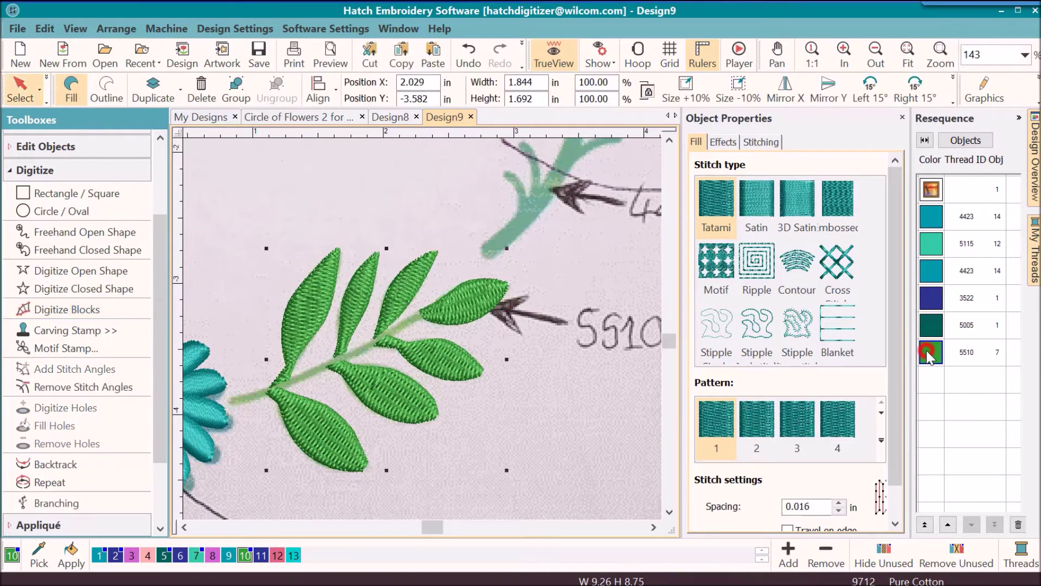
pyautogui.click(880, 440)
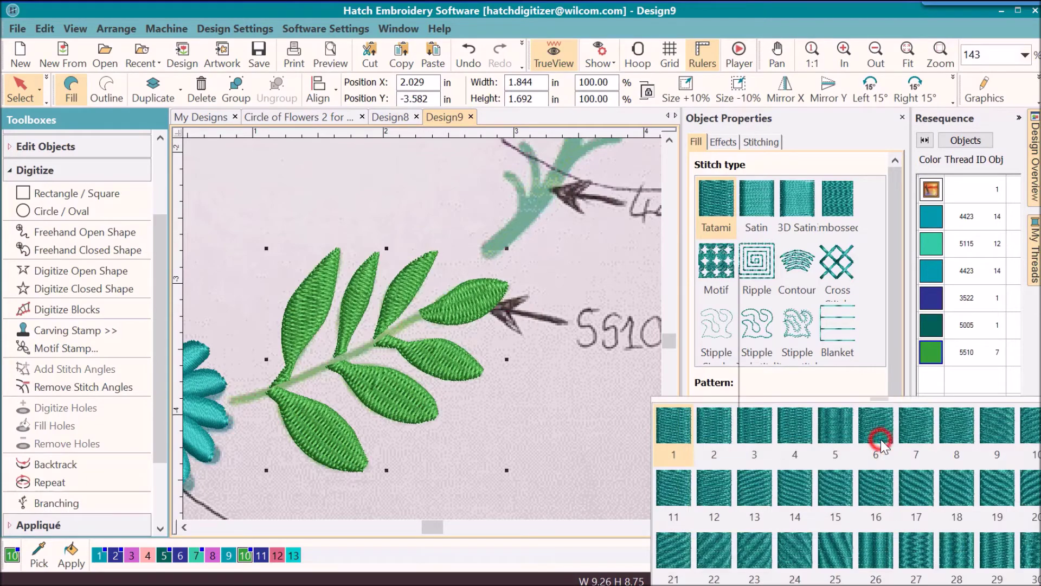
pyautogui.click(881, 399)
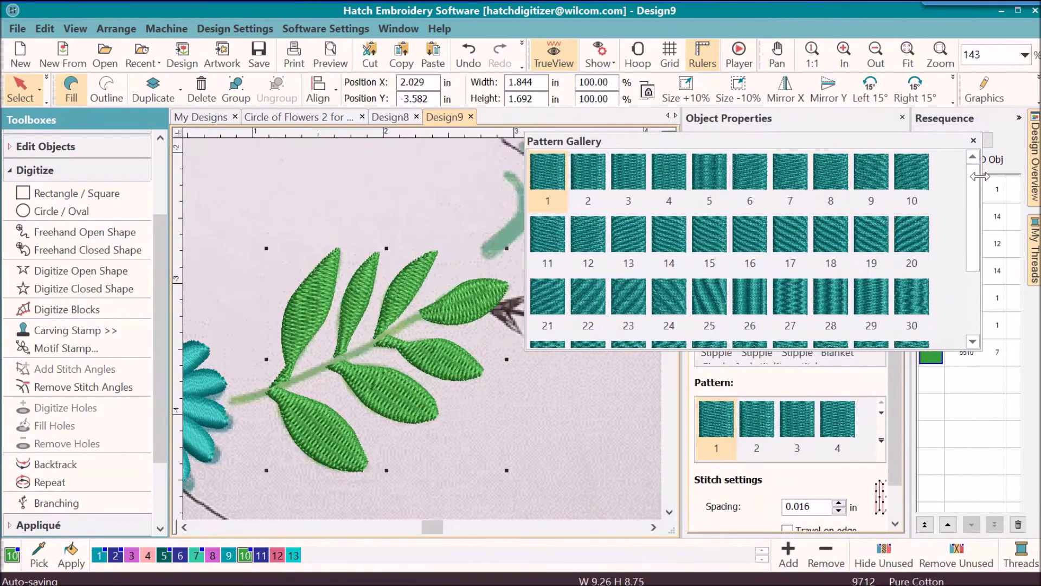
pyautogui.scroll(-2, 906, 233)
pyautogui.click(910, 243)
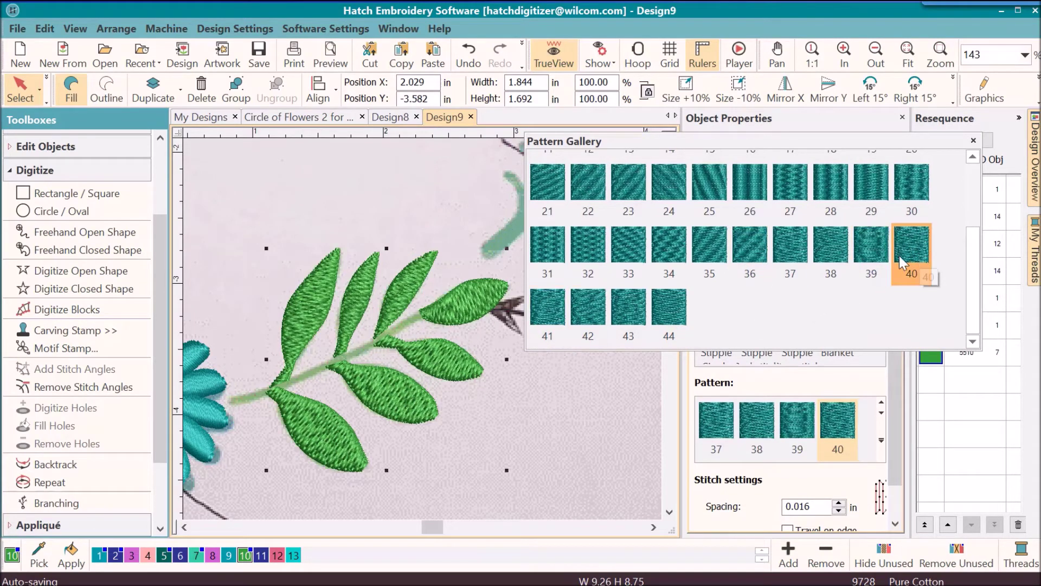
pyautogui.click(540, 305)
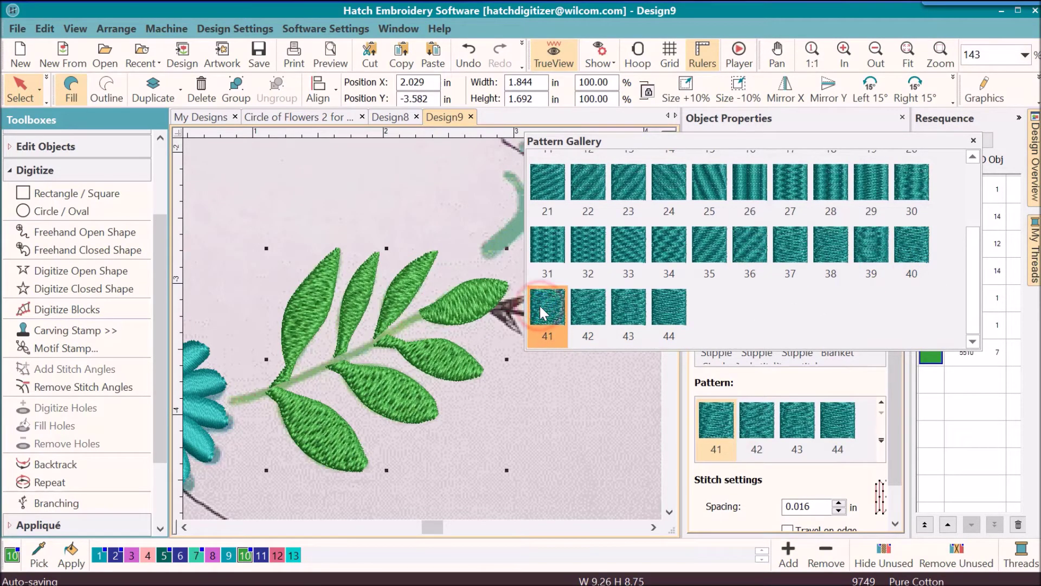
pyautogui.click(578, 306)
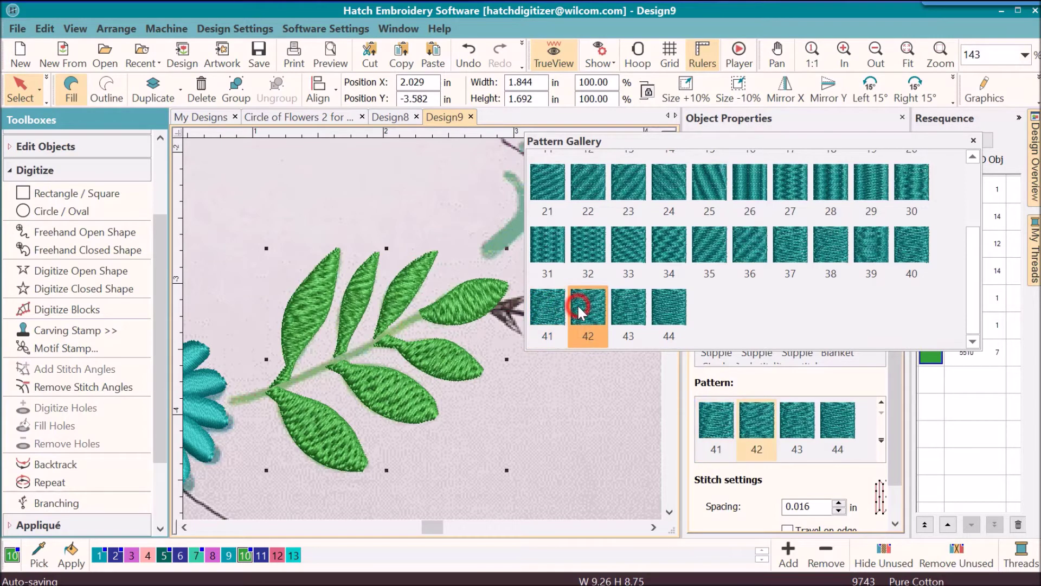
pyautogui.click(907, 237)
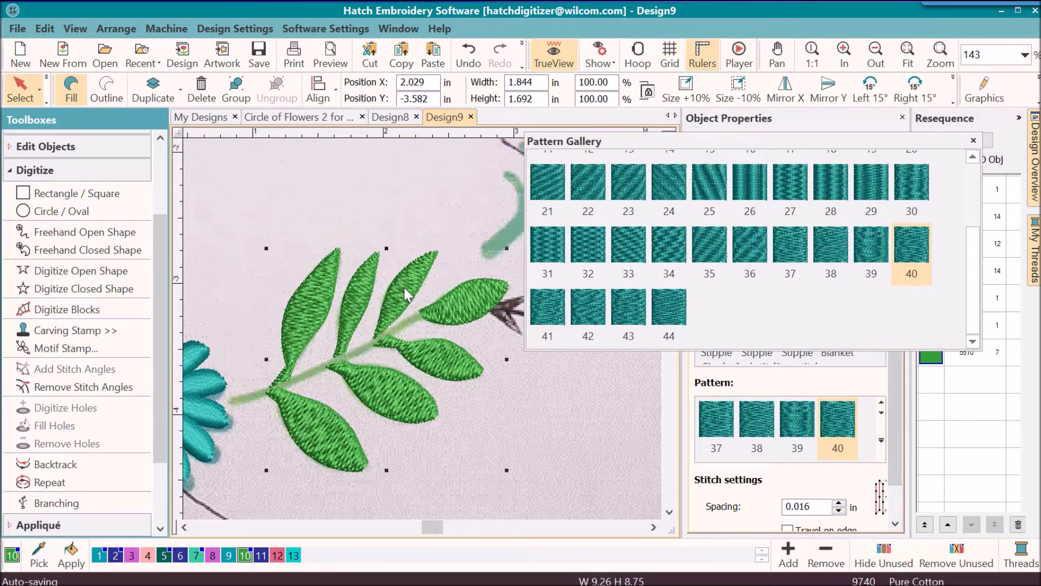
pyautogui.click(973, 141)
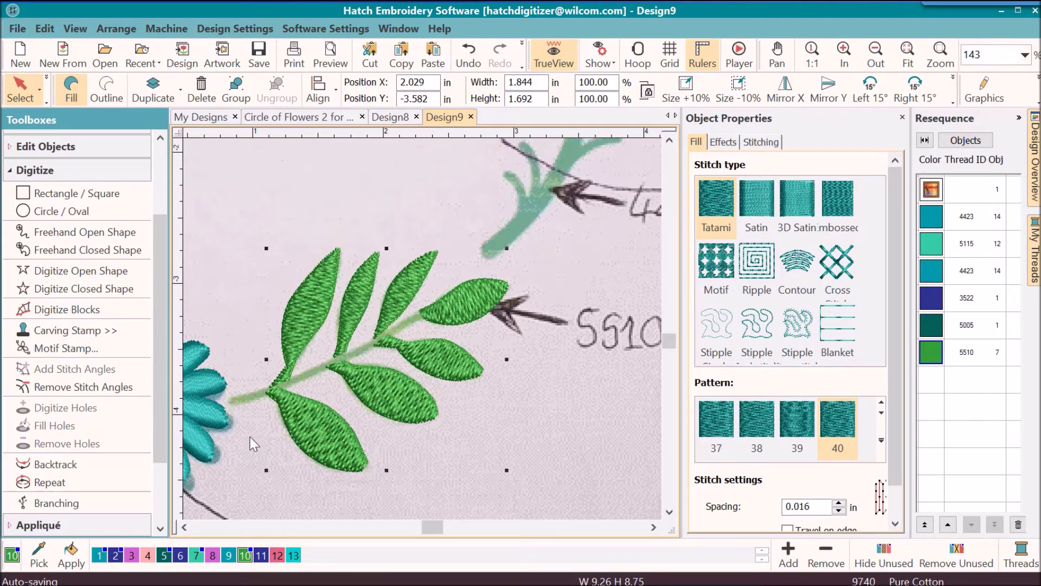
# - Choose satin and digitize the stem from the flower's edge through the leaves as a block
pyautogui.click(597, 447)
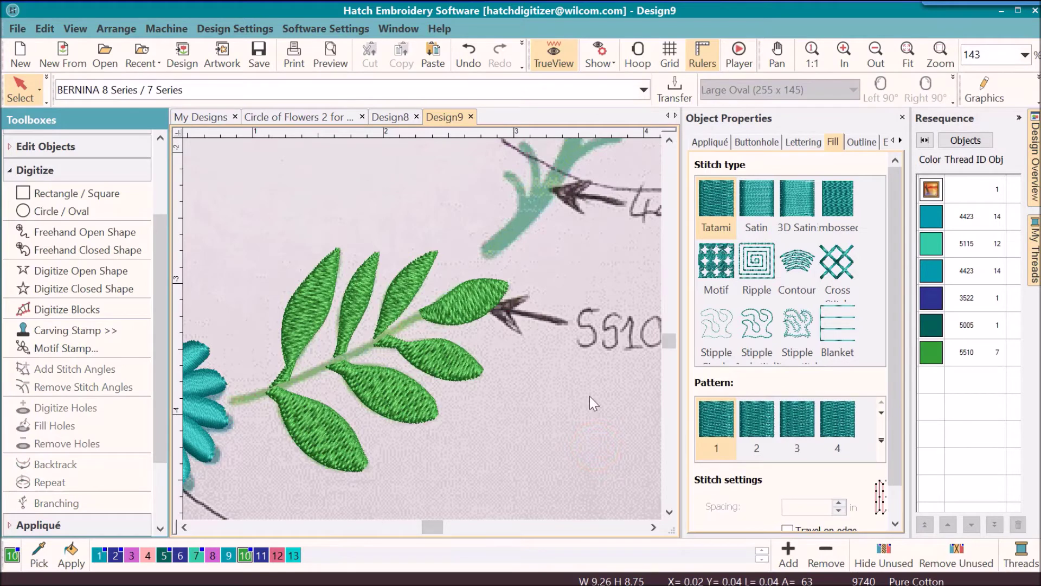
pyautogui.click(752, 210)
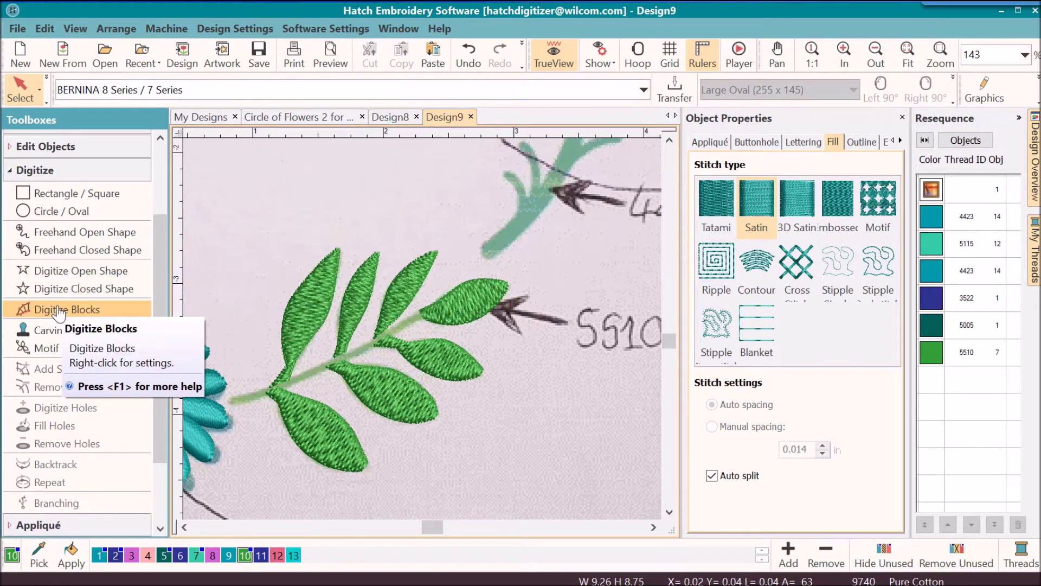
pyautogui.click(59, 311)
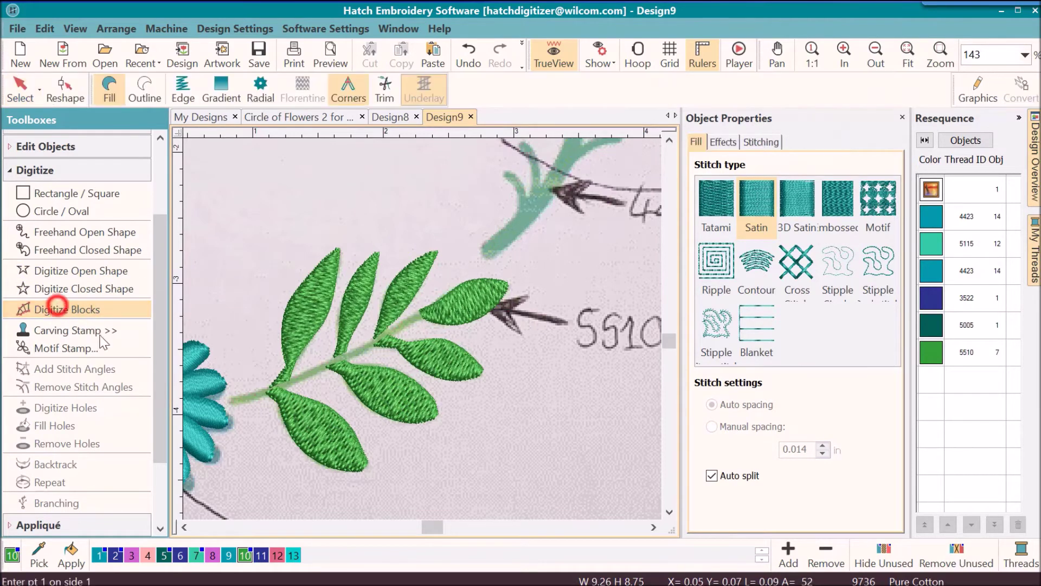
pyautogui.click(230, 398)
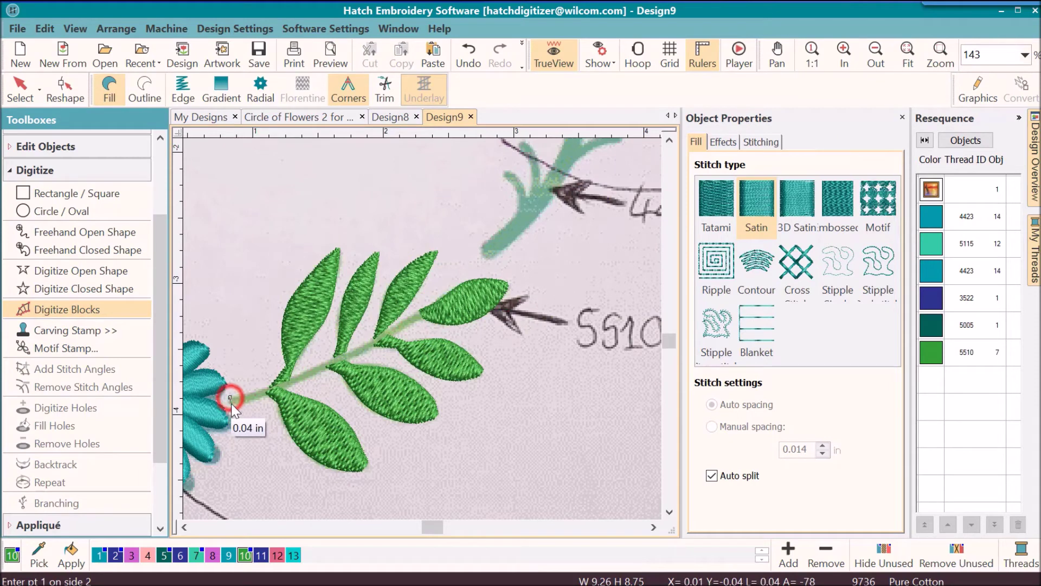
pyautogui.click(343, 358)
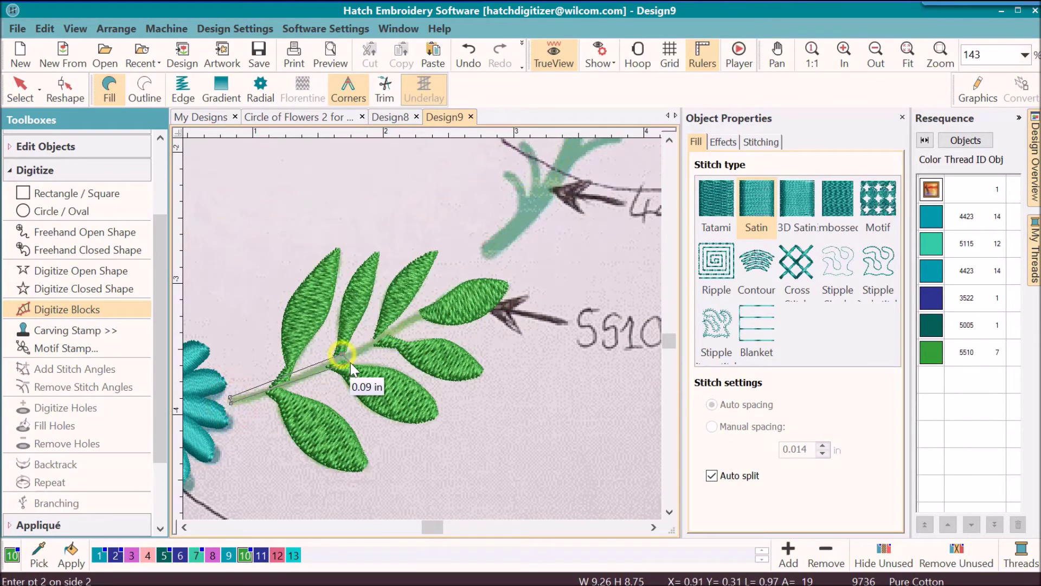
pyautogui.rightClick(426, 314)
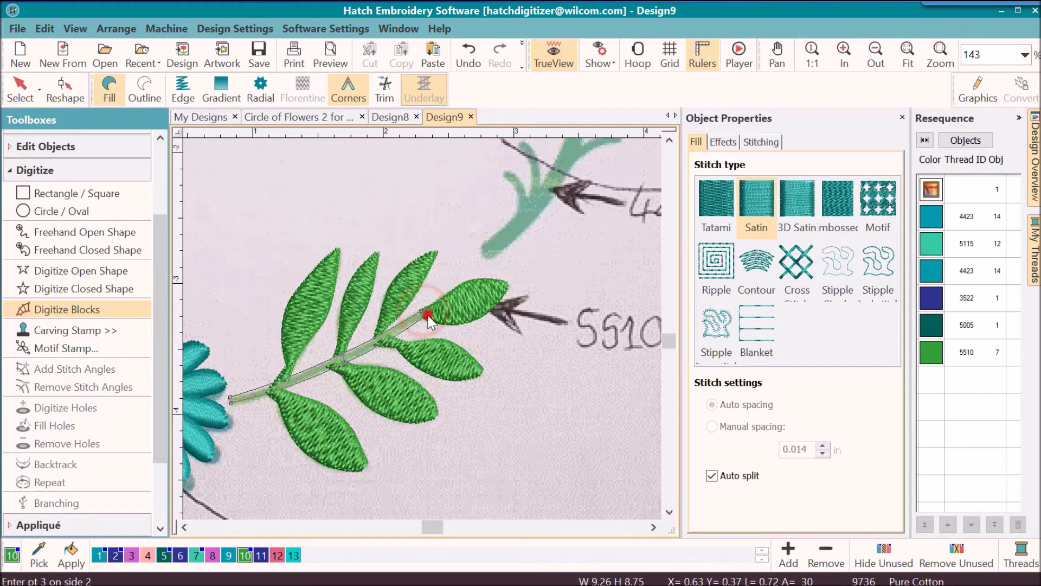
pyautogui.press('Return')
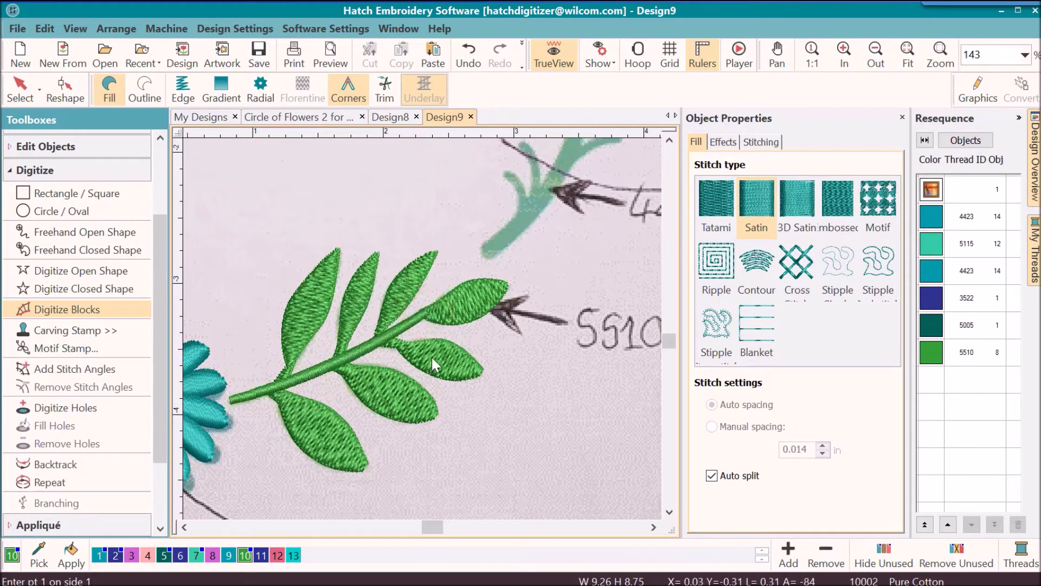
pyautogui.click(20, 87)
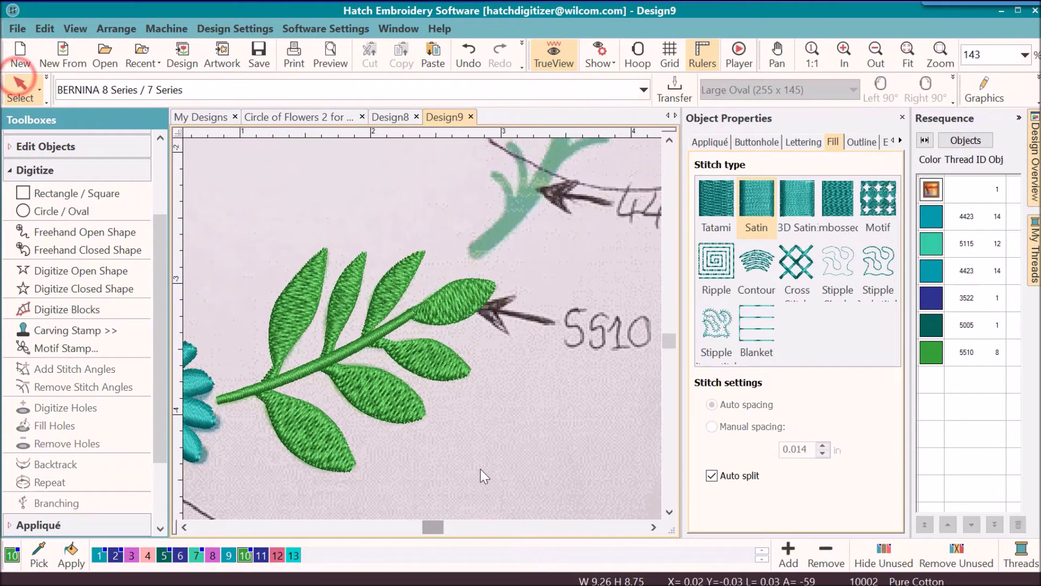
# - Zoom in to inspect where the tip leaf meets the stem, then zoom back out
pyautogui.click(185, 527)
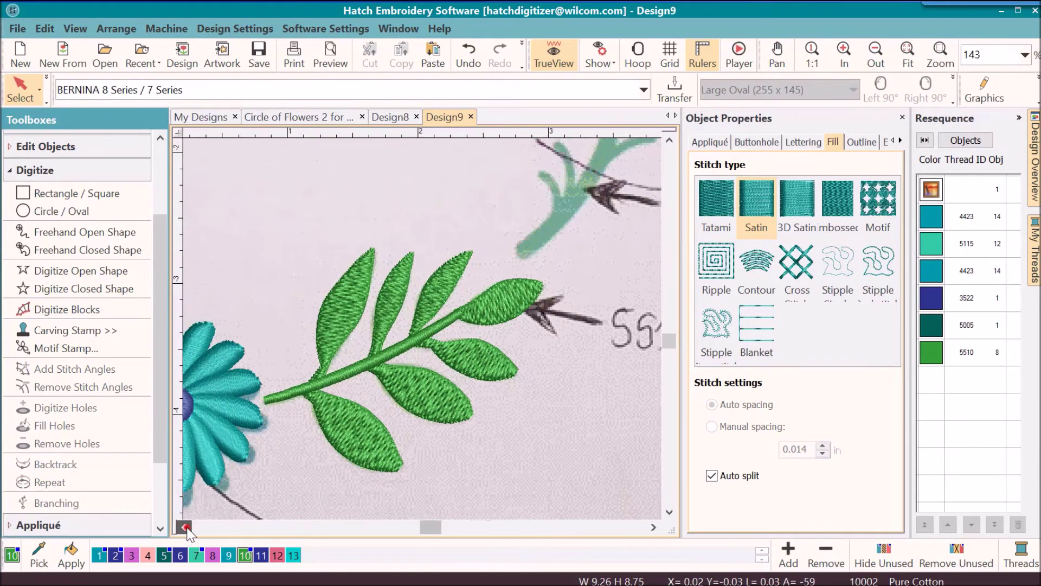
pyautogui.click(185, 527)
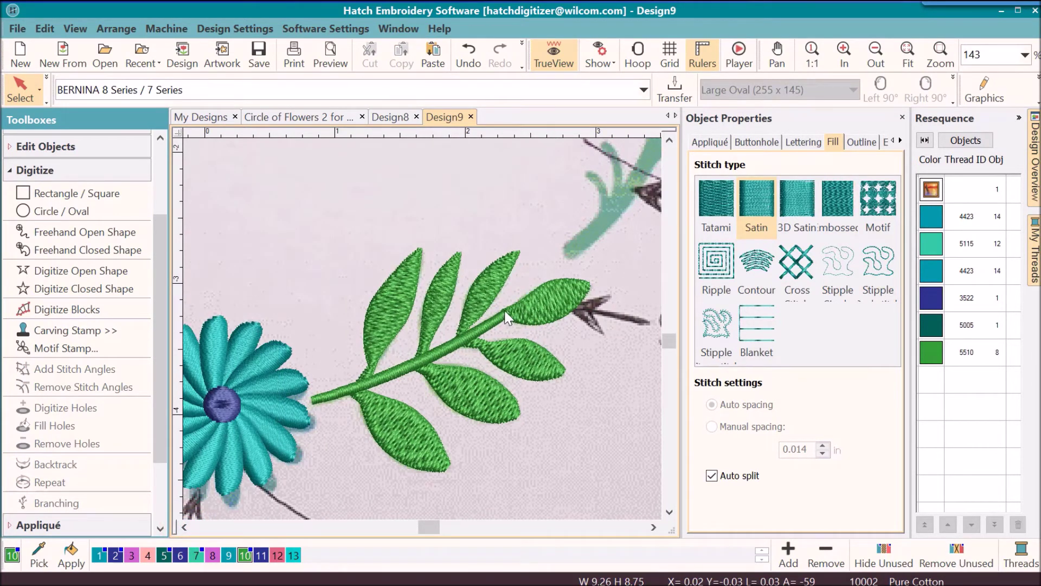
pyautogui.press('b')
pyautogui.moveTo(503, 306); pyautogui.dragTo(543, 347)
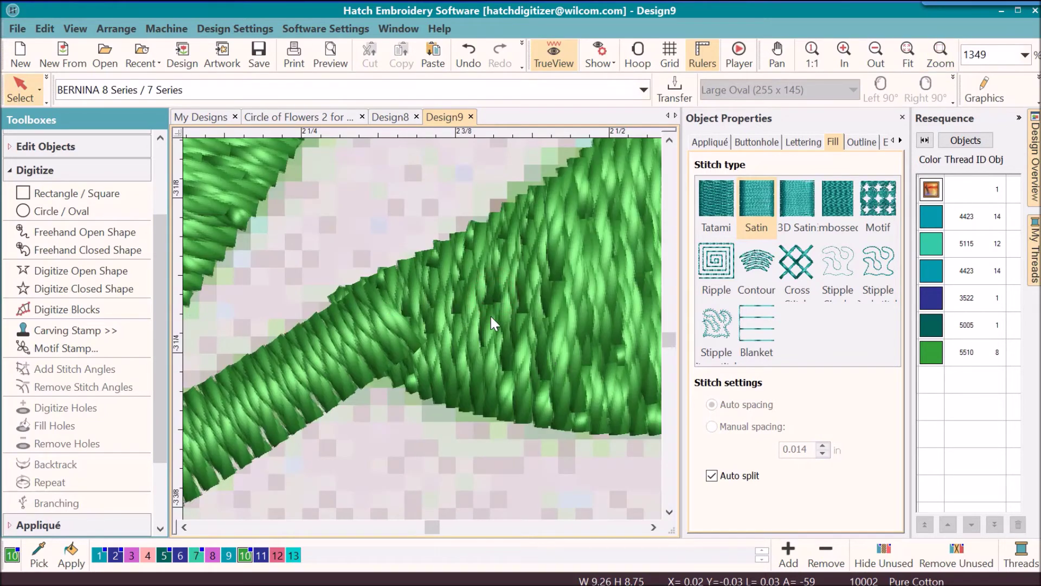
pyautogui.hotkey('shift', 'z')
pyautogui.hotkey('shift', 'z')
pyautogui.hotkey('shift', 'z')
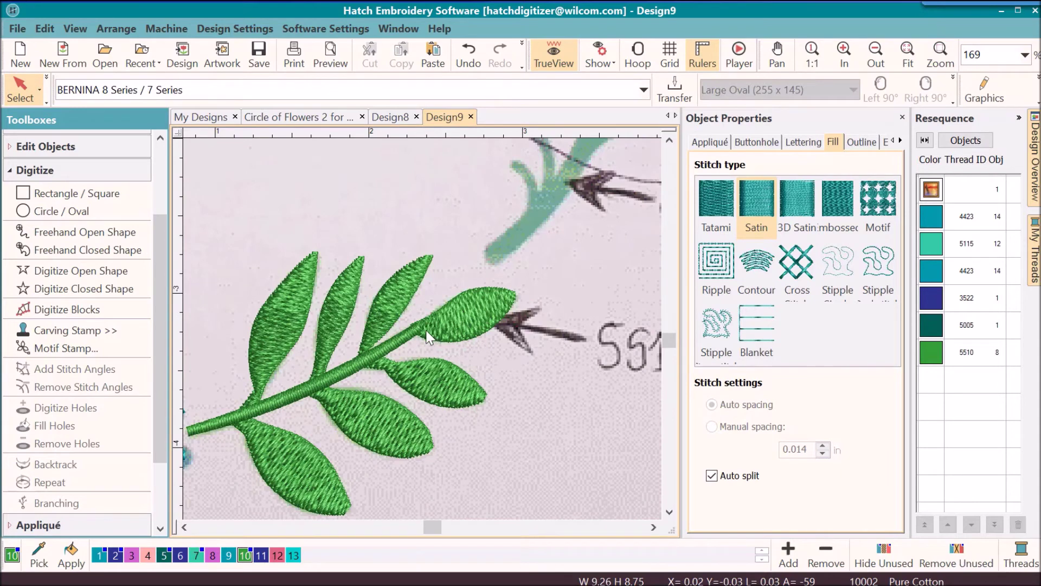
# - In Resequence's Objects list, move the tip leaf to the end of the stitch order
pyautogui.click(958, 140)
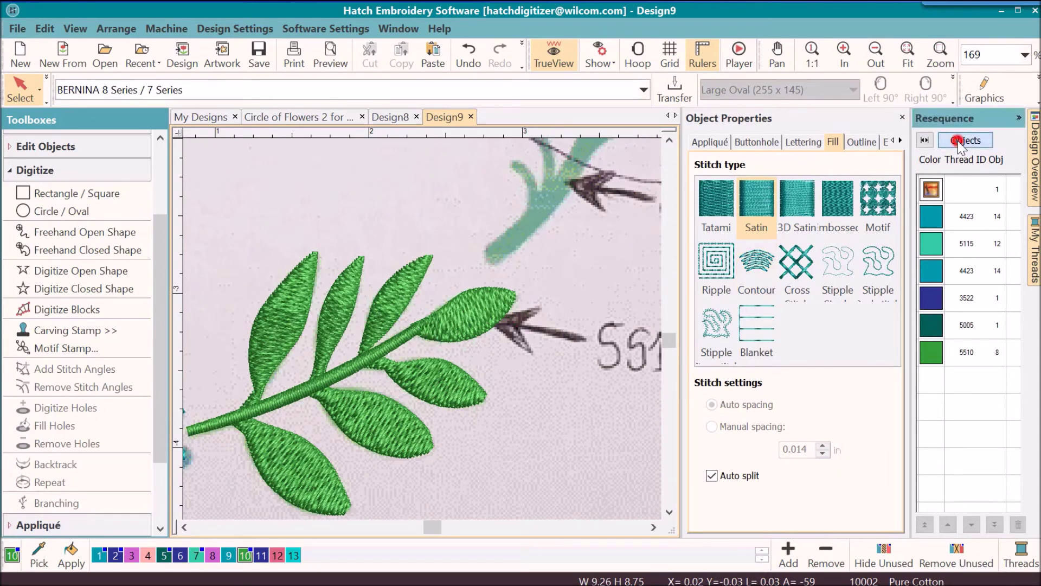
pyautogui.moveTo(1016, 206); pyautogui.dragTo(1022, 467)
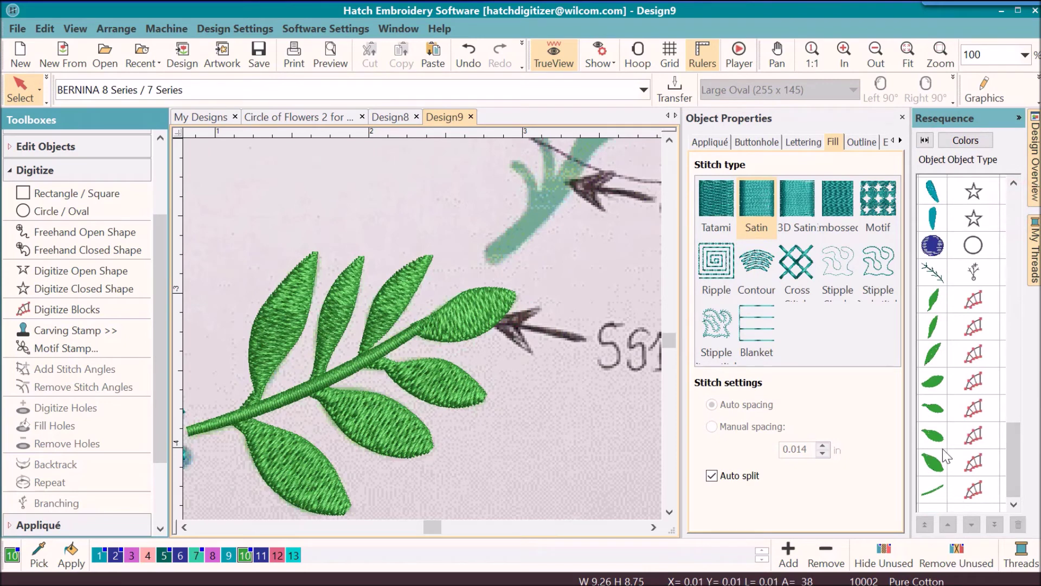
pyautogui.click(453, 320)
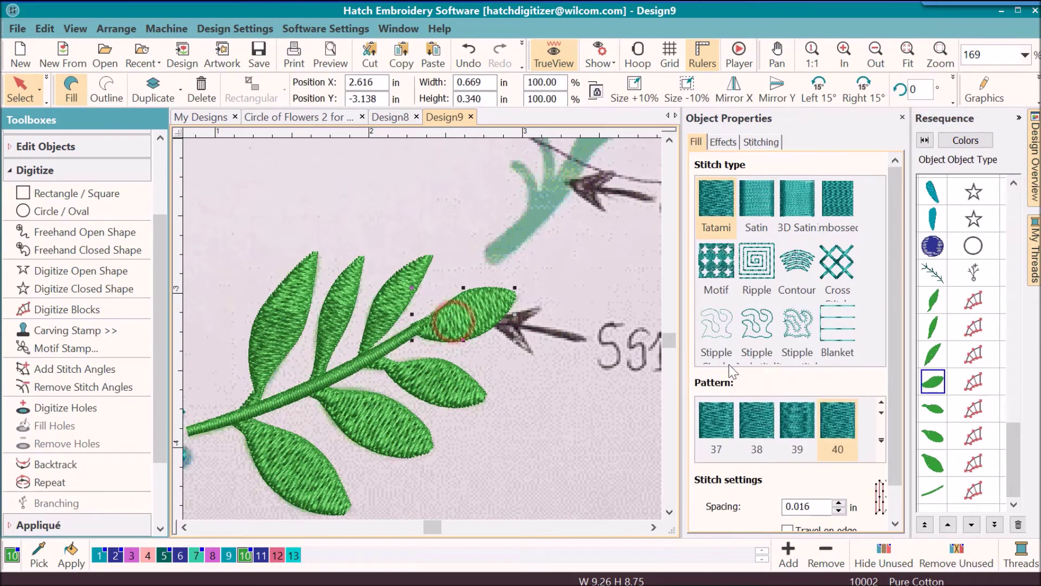
pyautogui.click(942, 383)
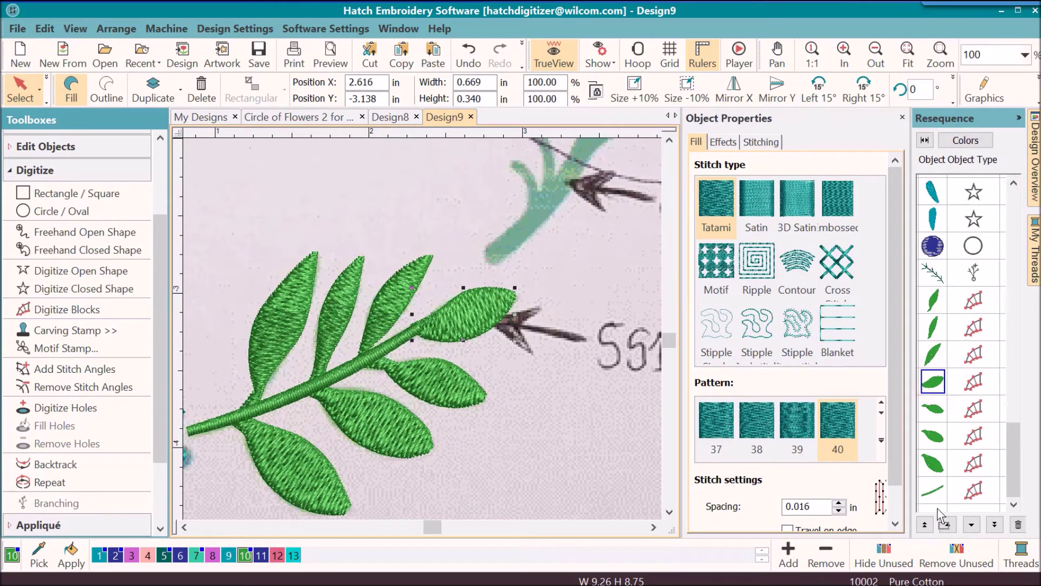
pyautogui.click(565, 444)
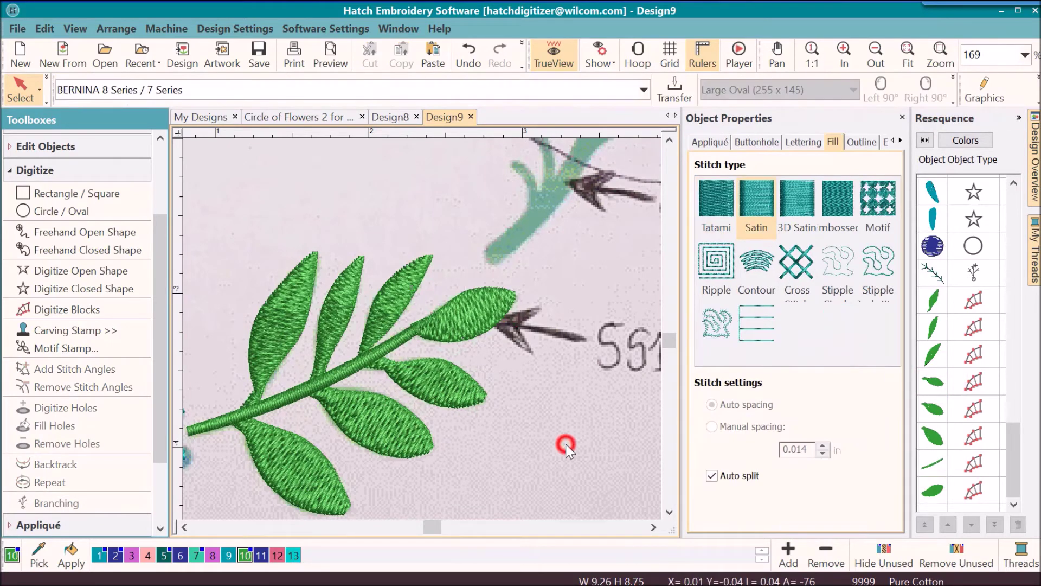
# - Recheck the leaf-stem join up close and turn TrueView off to see plain stitches
pyautogui.press('z')
pyautogui.moveTo(395, 304); pyautogui.dragTo(455, 350)
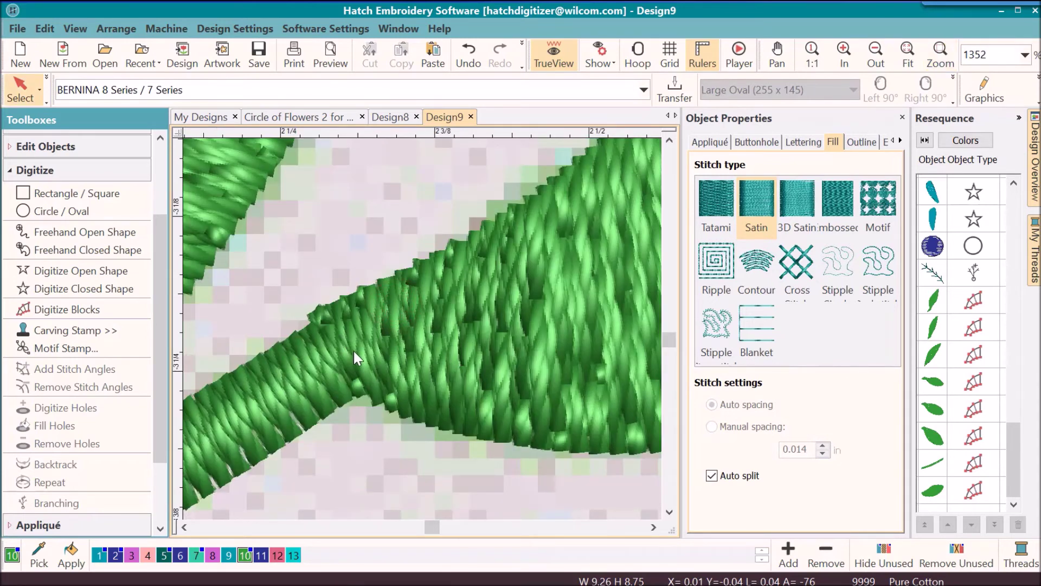
pyautogui.hotkey('shift', 'z')
pyautogui.hotkey('shift', 'z')
pyautogui.hotkey('shift', 'z')
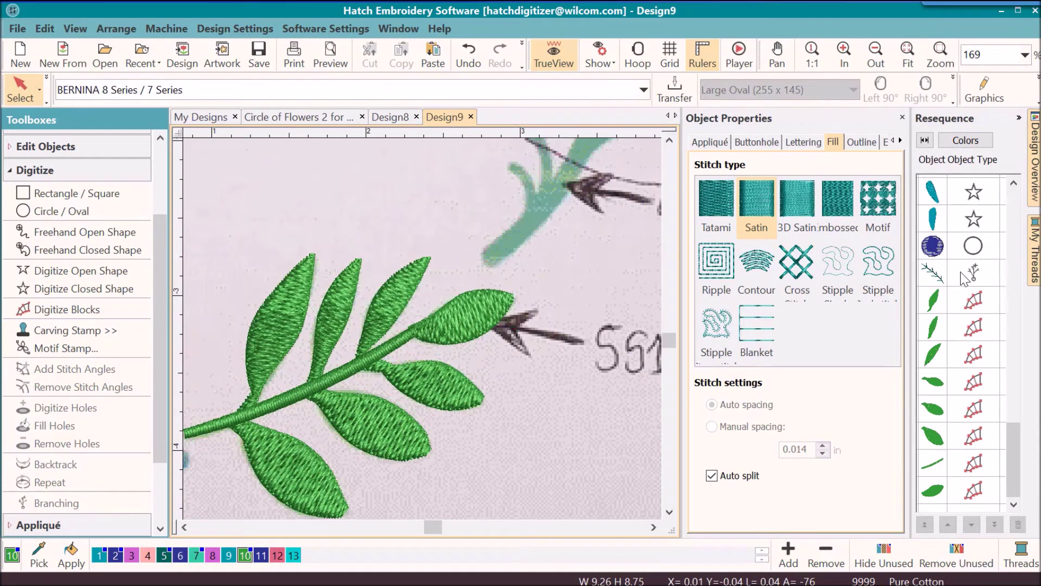
pyautogui.moveTo(434, 527); pyautogui.dragTo(431, 531)
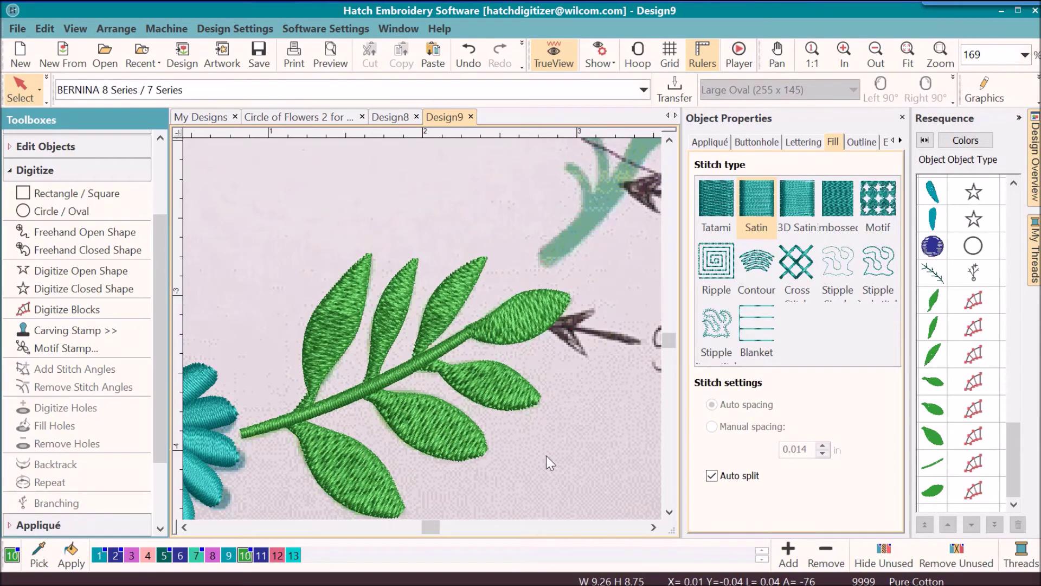
pyautogui.press('t')
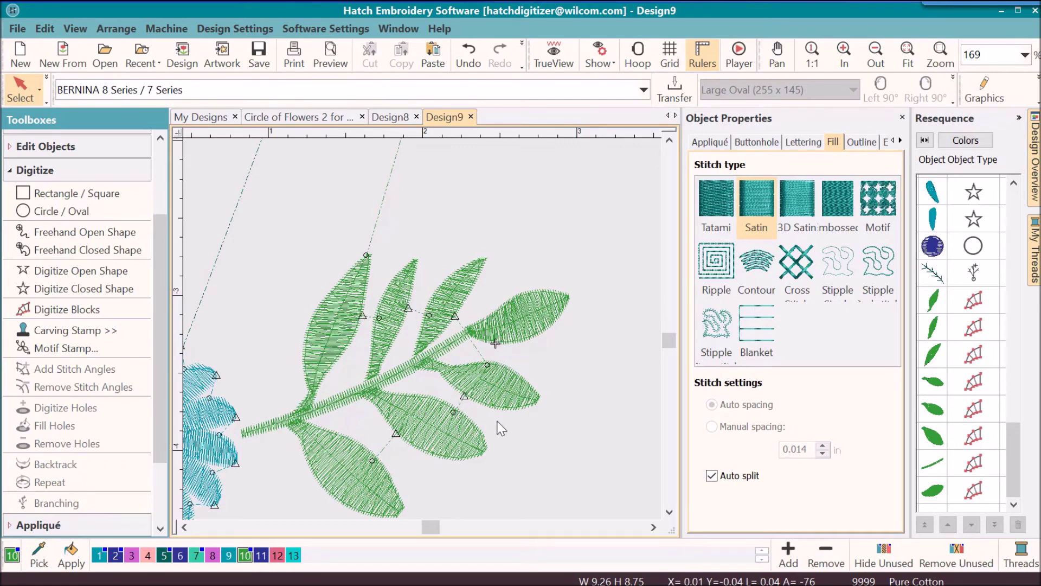
pyautogui.press('t')
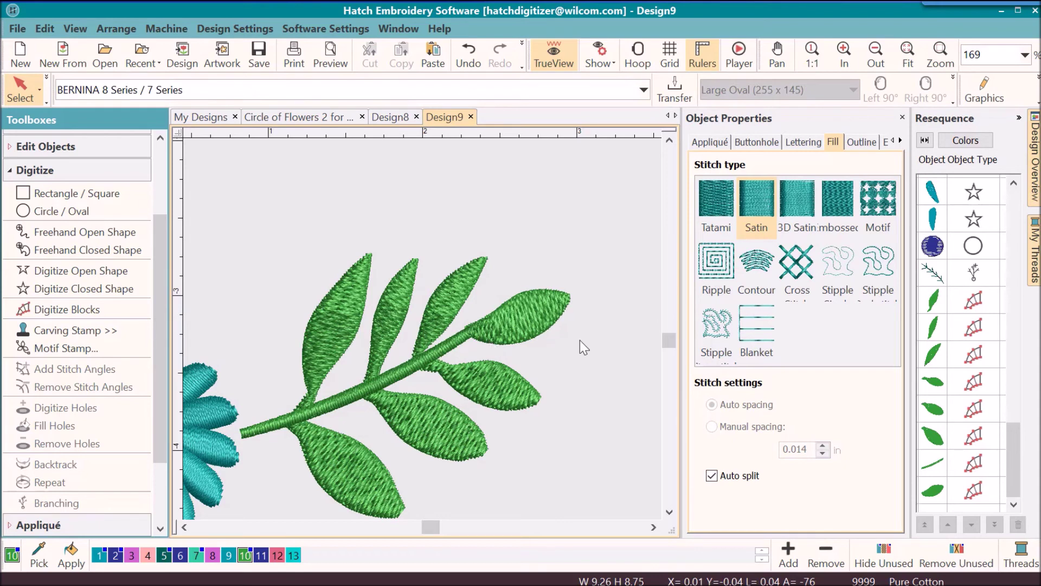
pyautogui.click(1016, 479)
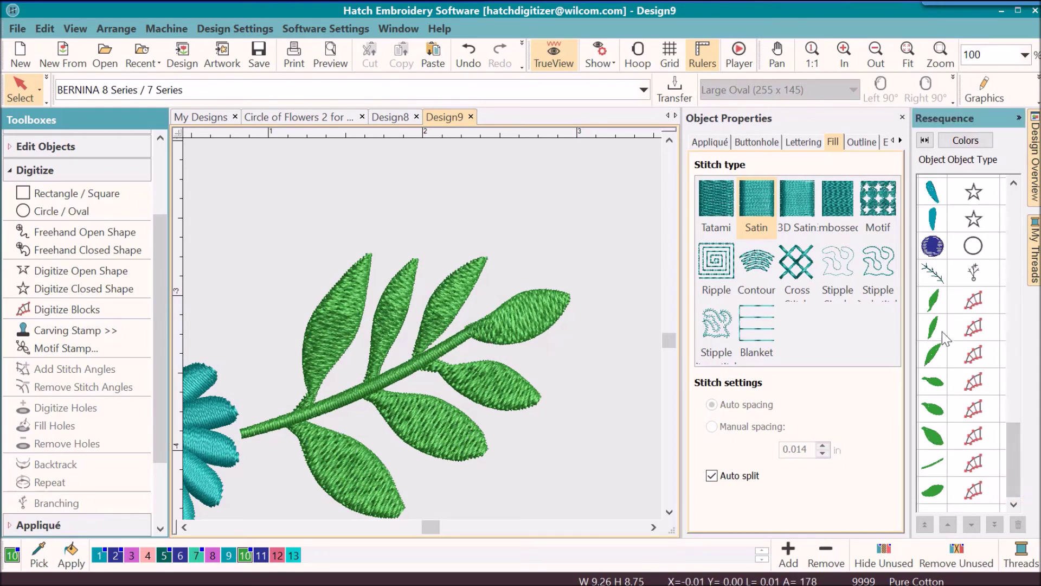
# - Branch the six leaves and stem together, entering at the stem's base and exiting at its tip
pyautogui.click(925, 304)
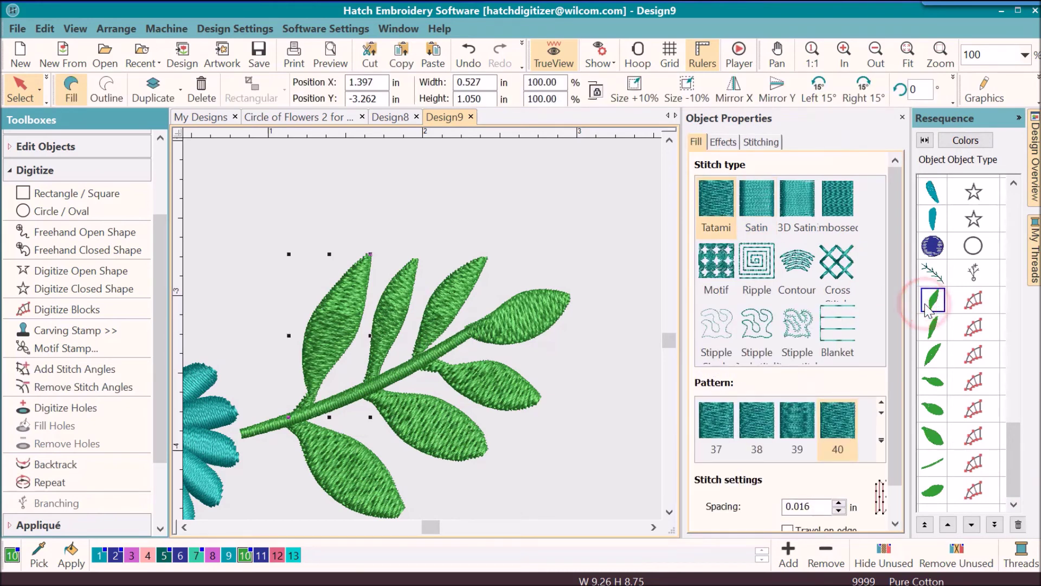
pyautogui.keyDown('shift'); pyautogui.click(931, 468); pyautogui.keyUp('shift')
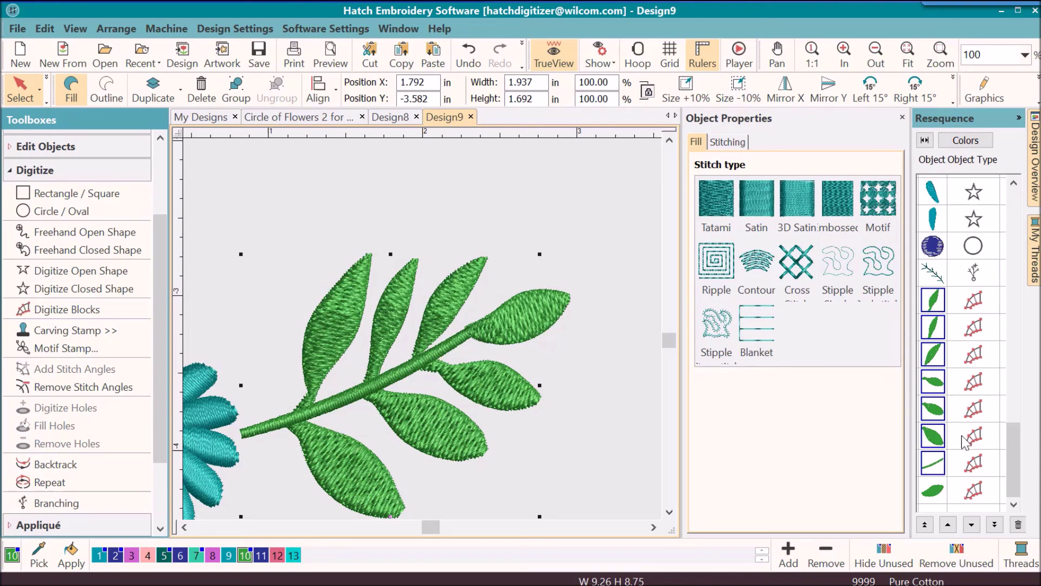
pyautogui.click(56, 505)
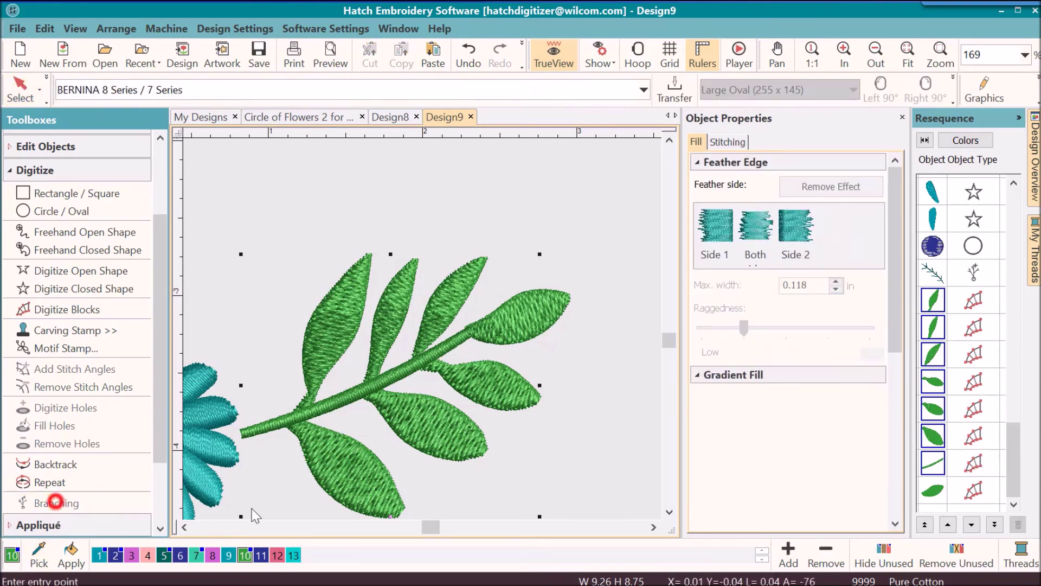
pyautogui.click(240, 435)
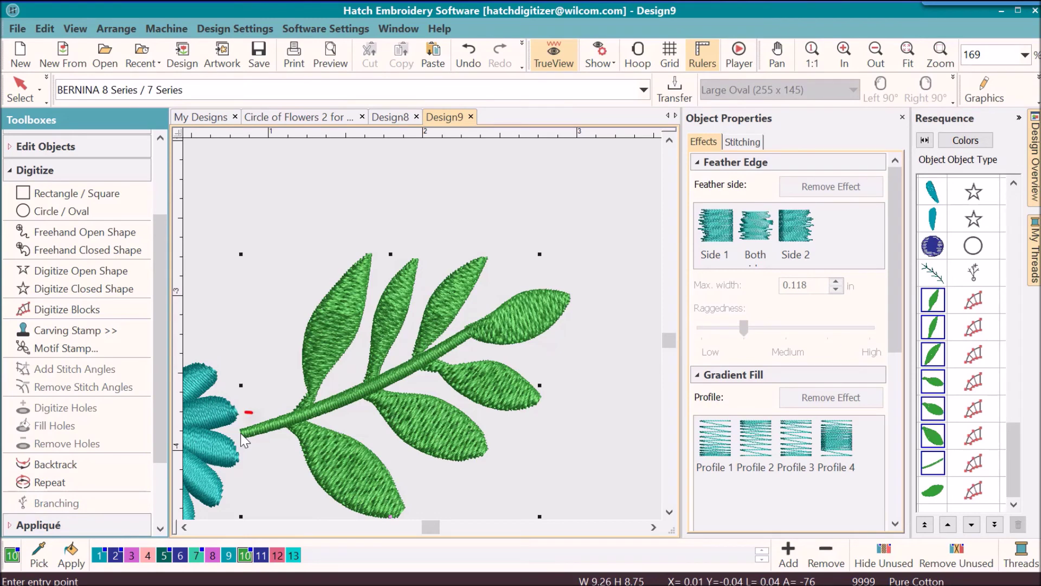
pyautogui.click(473, 332)
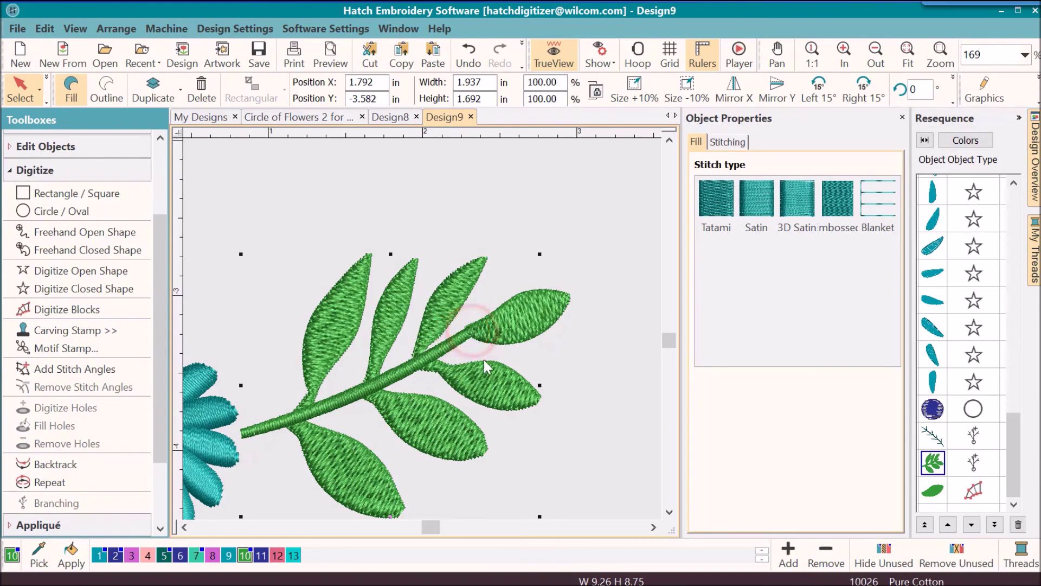
pyautogui.click(643, 404)
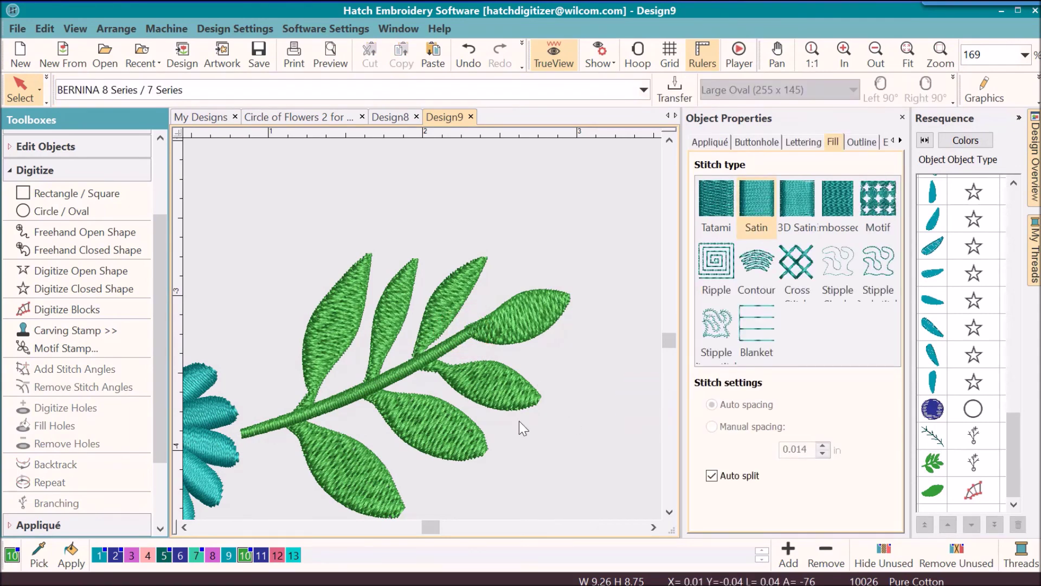
pyautogui.press('b')
pyautogui.moveTo(214, 230); pyautogui.dragTo(524, 450)
# - Briefly view plain stitch lines to check for jumps, then restore TrueView
pyautogui.press('t')
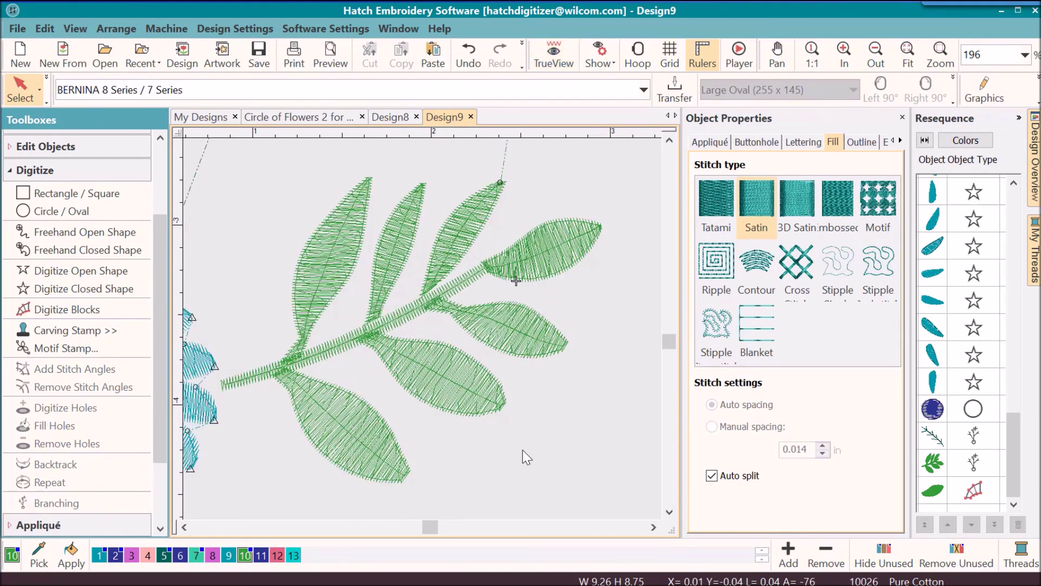
pyautogui.press('t')
pyautogui.press('t')
pyautogui.press('t')
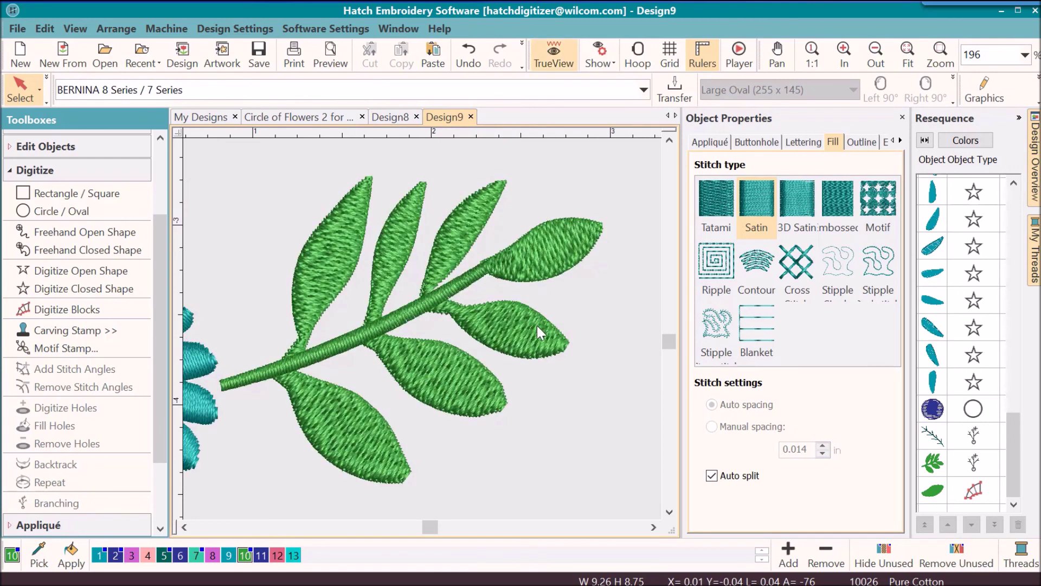